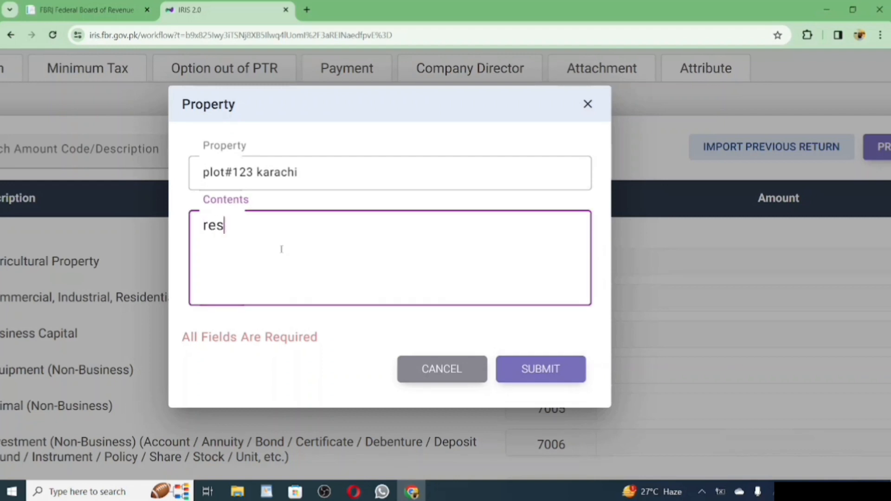
Submit the plot#123 karachi property and set its amount to 500,000.
{"action": "left_click", "coordinate": [536, 373]}
{"action": "scroll", "coordinate": [539, 353], "scroll_direction": "down", "scroll_amount": 4}
{"action": "double_click", "coordinate": [808, 321]}
{"action": "type", "text": "500000"}
{"action": "left_click", "coordinate": [866, 202]}
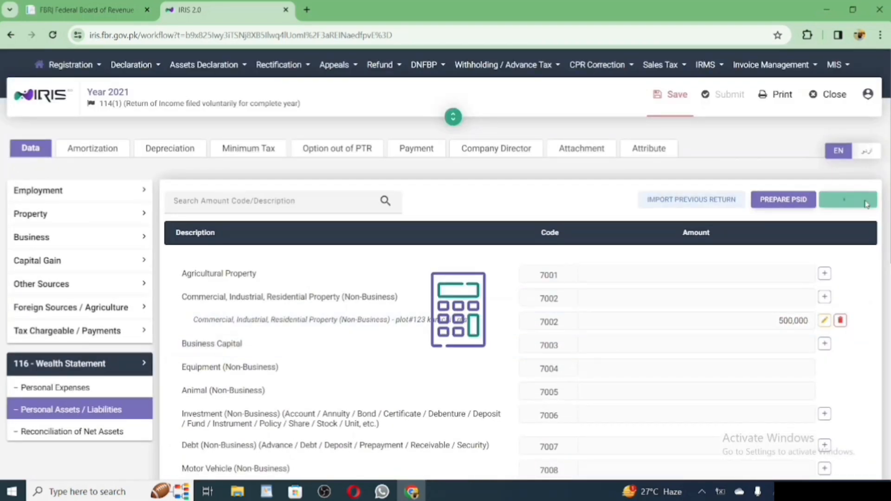
Add residential property 'house no123' at 300,000 and save the 800,000 total.
{"action": "left_click", "coordinate": [826, 298]}
{"action": "type", "text": "house no123"}
{"action": "left_click", "coordinate": [357, 224]}
{"action": "left_click", "coordinate": [358, 260]}
{"action": "type", "text": "res"}
{"action": "left_click", "coordinate": [542, 337]}
{"action": "left_click", "coordinate": [806, 321]}
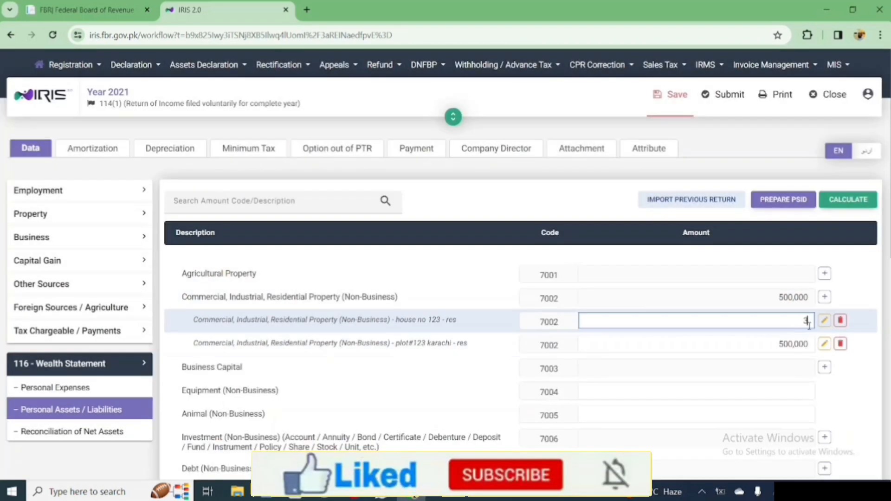
{"action": "type", "text": "300000"}
{"action": "left_click", "coordinate": [850, 200]}
{"action": "left_click", "coordinate": [673, 100]}
Begin a new investment entry under code 7006.
{"action": "scroll", "coordinate": [673, 104], "scroll_direction": "down", "scroll_amount": 3}
{"action": "scroll", "coordinate": [832, 289], "scroll_direction": "up", "scroll_amount": 1}
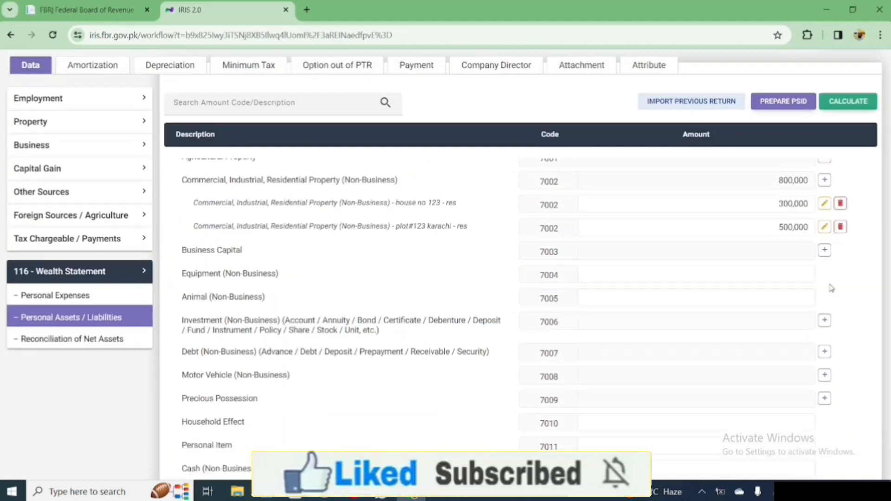
{"action": "left_click", "coordinate": [825, 320]}
{"action": "left_click", "coordinate": [427, 229]}
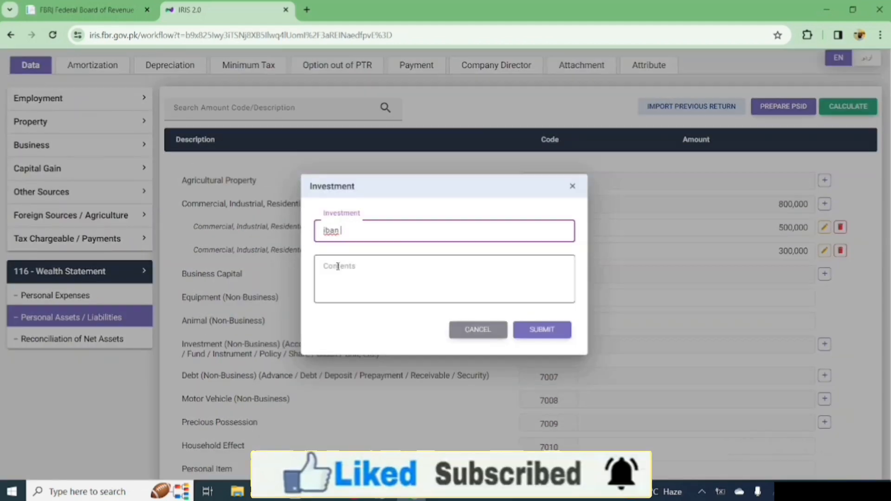
Enter the bank account's IBAN as the investment name, with contents 'Account / Current / xyz road karachi'.
{"action": "key", "text": "BackSpace"}
{"action": "key", "text": "BackSpace"}
{"action": "key", "text": "BackSpace"}
{"action": "key", "text": "BackSpace"}
{"action": "key", "text": "BackSpace"}
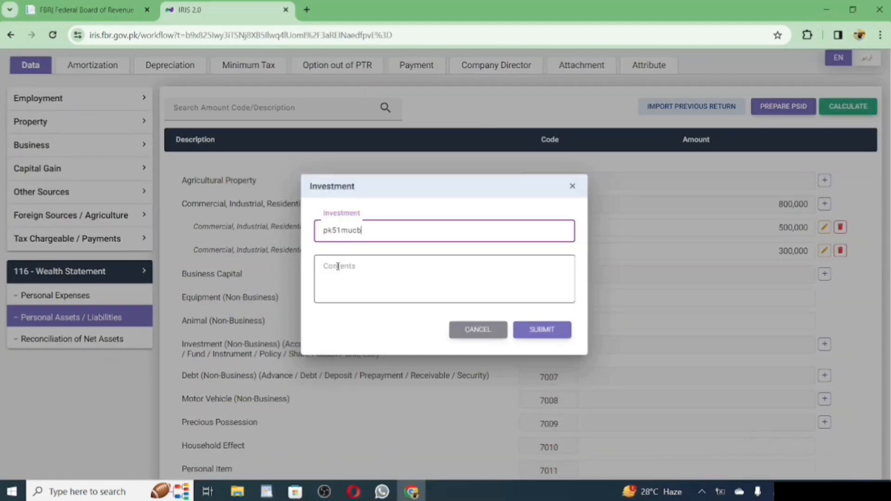
{"action": "left_click", "coordinate": [338, 267]}
{"action": "type", "text": "Account"}
{"action": "key", "text": "Return"}
{"action": "type", "text": "Current"}
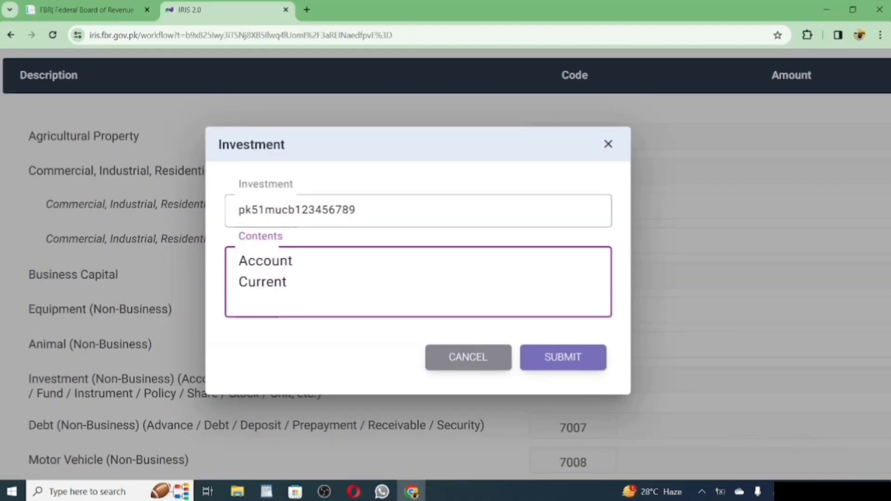
{"action": "key", "text": "Return"}
{"action": "type", "text": "xyz road karachi"}
{"action": "left_click", "coordinate": [575, 358]}
Set the bank account investment amount to 70,000 and recalculate.
{"action": "scroll", "coordinate": [577, 361], "scroll_direction": "down", "scroll_amount": 3}
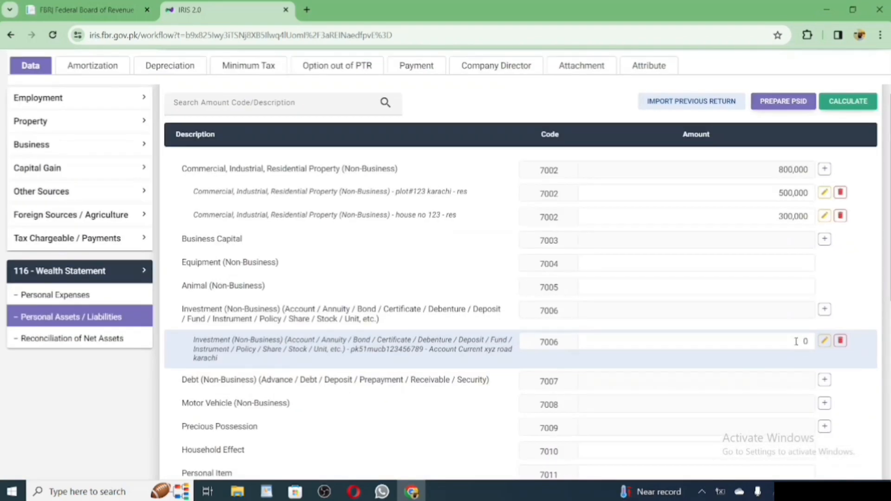
{"action": "double_click", "coordinate": [804, 341]}
{"action": "type", "text": "75000"}
{"action": "left_click", "coordinate": [841, 104]}
{"action": "scroll", "coordinate": [590, 303], "scroll_direction": "down", "scroll_amount": 8}
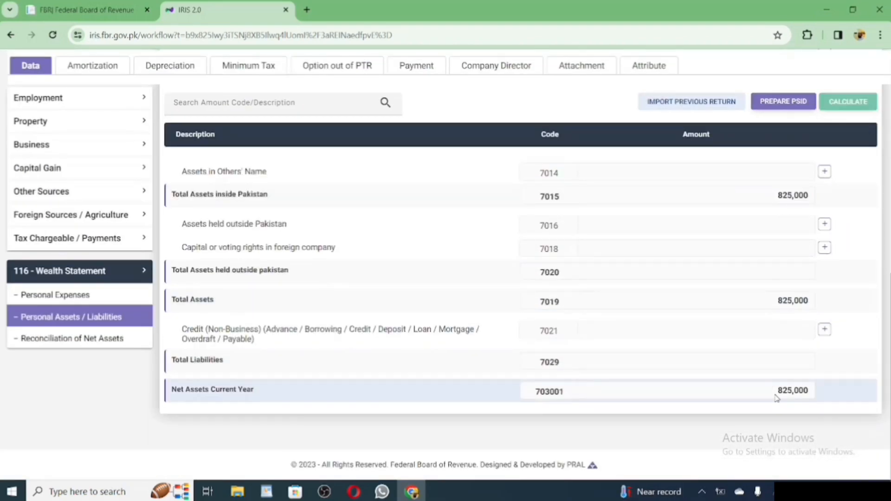
{"action": "scroll", "coordinate": [762, 397], "scroll_direction": "up", "scroll_amount": 9}
{"action": "scroll", "coordinate": [790, 395], "scroll_direction": "down", "scroll_amount": 2}
{"action": "scroll", "coordinate": [846, 323], "scroll_direction": "up", "scroll_amount": 1}
Add investment '113' with contents 'felly' at 50,000.
{"action": "left_click", "coordinate": [825, 346]}
{"action": "left_click", "coordinate": [358, 231]}
{"action": "type", "text": "113"}
{"action": "left_click", "coordinate": [352, 276]}
{"action": "type", "text": "felly"}
{"action": "left_click", "coordinate": [542, 330]}
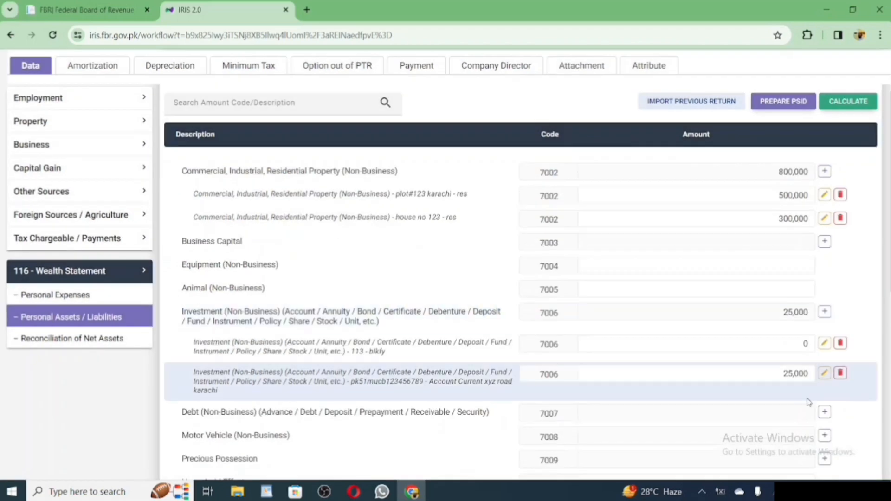
{"action": "double_click", "coordinate": [805, 342]}
{"action": "type", "text": "50000"}
{"action": "left_click", "coordinate": [854, 103]}
Add a bike motor vehicle record with registration 123b4d.
{"action": "scroll", "coordinate": [808, 325], "scroll_direction": "down", "scroll_amount": 3}
{"action": "left_click", "coordinate": [825, 318]}
{"action": "type", "text": "123b4d"}
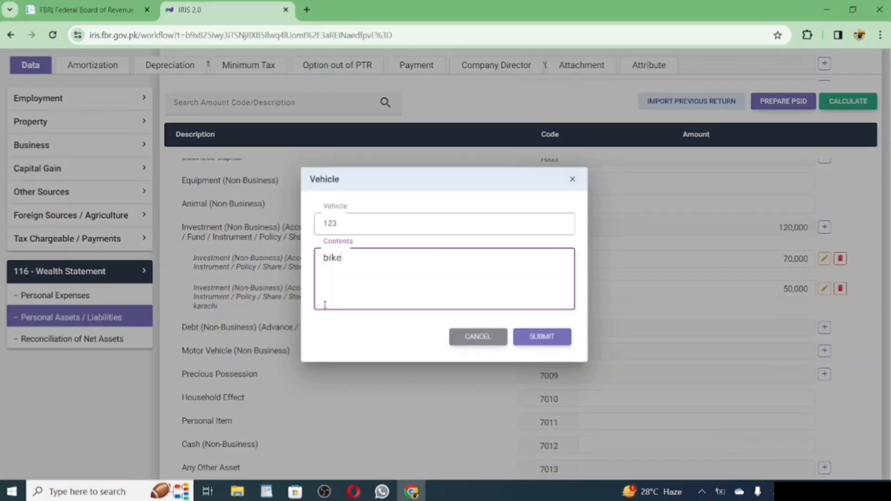
{"action": "left_click", "coordinate": [542, 337]}
Copy current-year net assets of 1,880,000 into previous-year net assets in the reconciliation and save.
{"action": "scroll", "coordinate": [362, 325], "scroll_direction": "up", "scroll_amount": 5}
{"action": "scroll", "coordinate": [362, 325], "scroll_direction": "down", "scroll_amount": 5}
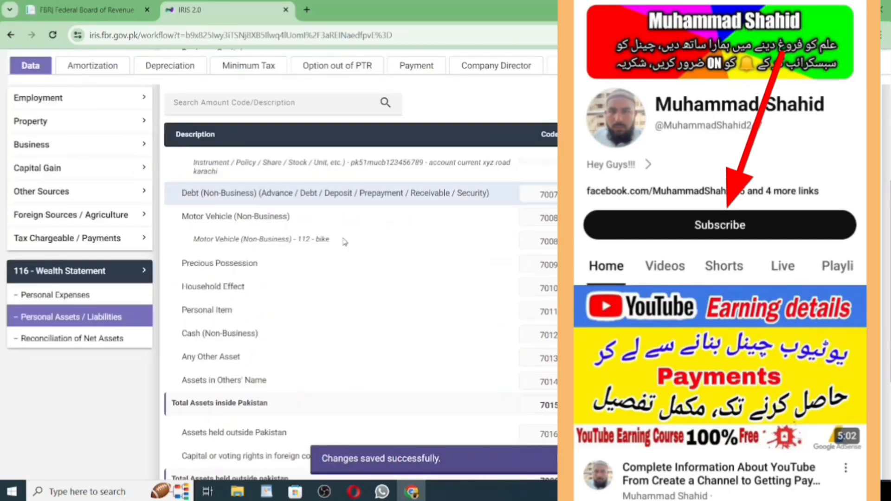
{"action": "scroll", "coordinate": [362, 279], "scroll_direction": "down", "scroll_amount": 5}
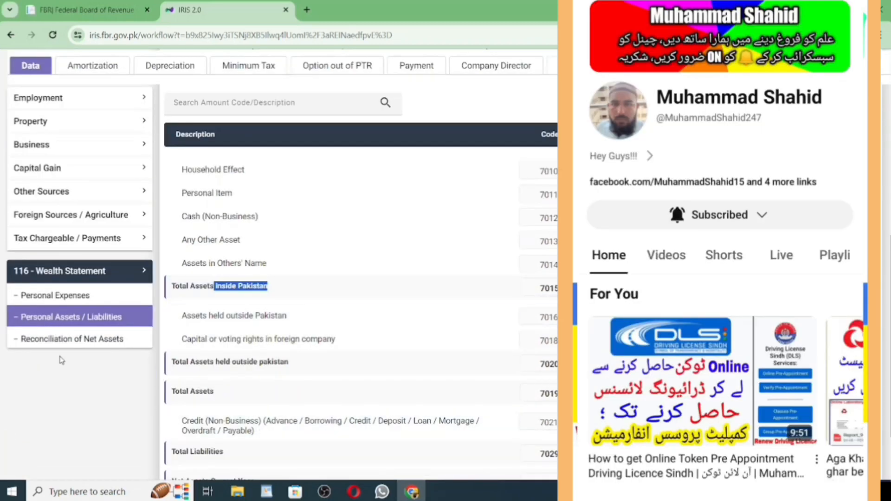
{"action": "left_click", "coordinate": [65, 339]}
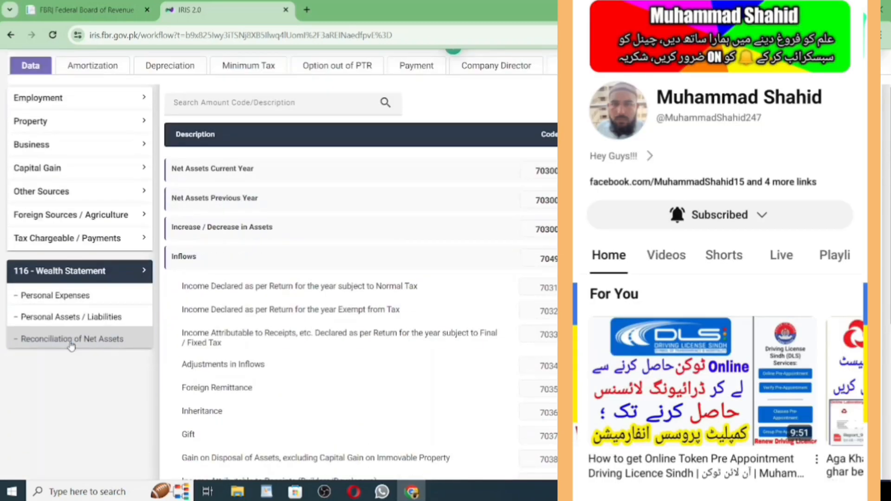
{"action": "scroll", "coordinate": [752, 279], "scroll_direction": "down", "scroll_amount": 5}
{"action": "scroll", "coordinate": [765, 366], "scroll_direction": "up", "scroll_amount": 10}
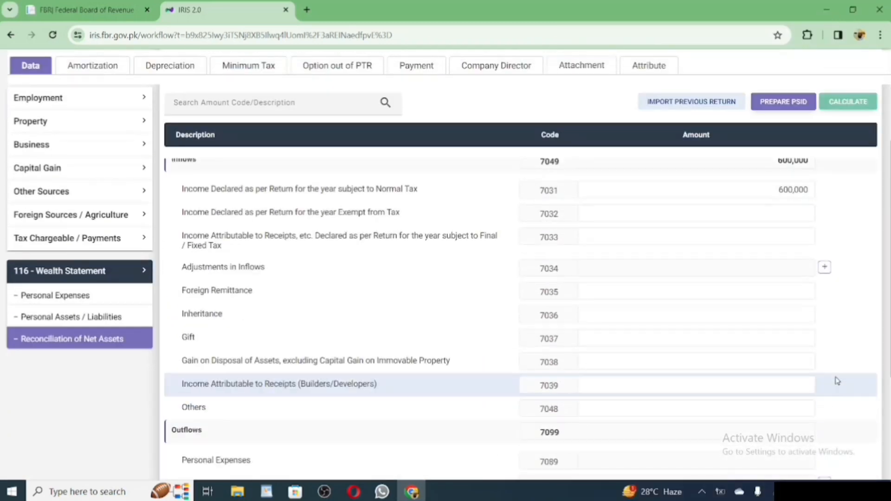
{"action": "double_click", "coordinate": [811, 213]}
{"action": "key", "text": "ctrl+c"}
{"action": "left_click", "coordinate": [788, 241]}
{"action": "key", "text": "ctrl+v"}
{"action": "left_click", "coordinate": [668, 74]}
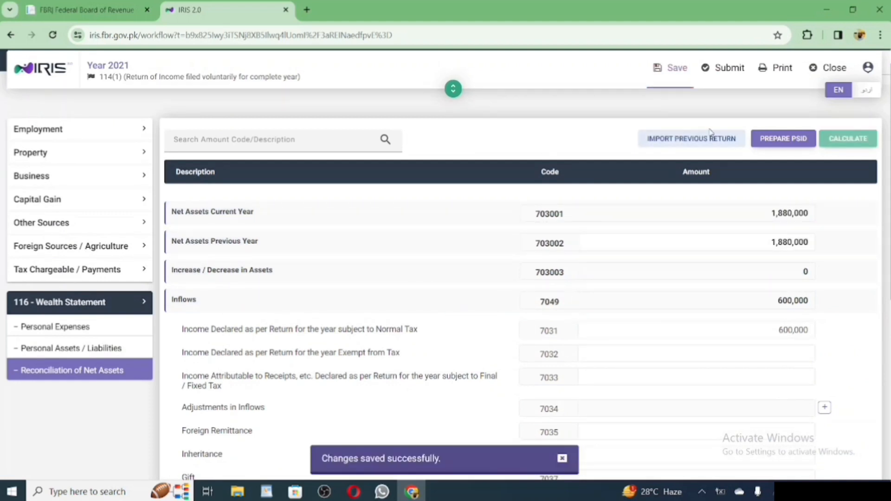
Check the 600,000 inflows and -600,000 unreconciled gap, then go to personal expenses.
{"action": "left_click_drag", "start_coordinate": [810, 302], "coordinate": [718, 295]}
{"action": "scroll", "coordinate": [718, 278], "scroll_direction": "down", "scroll_amount": 5}
{"action": "left_click_drag", "start_coordinate": [771, 367], "coordinate": [818, 371]}
{"action": "left_click", "coordinate": [727, 270]}
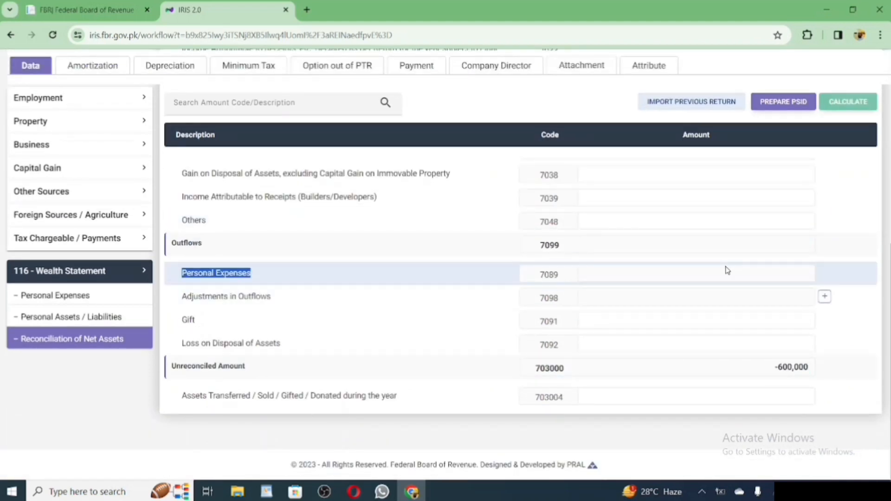
{"action": "left_click", "coordinate": [634, 306]}
Enter rent 180,000, vehicle running 15,000 and travelling 60,000, then recalculate.
{"action": "type", "text": "1800000"}
{"action": "left_click", "coordinate": [668, 95]}
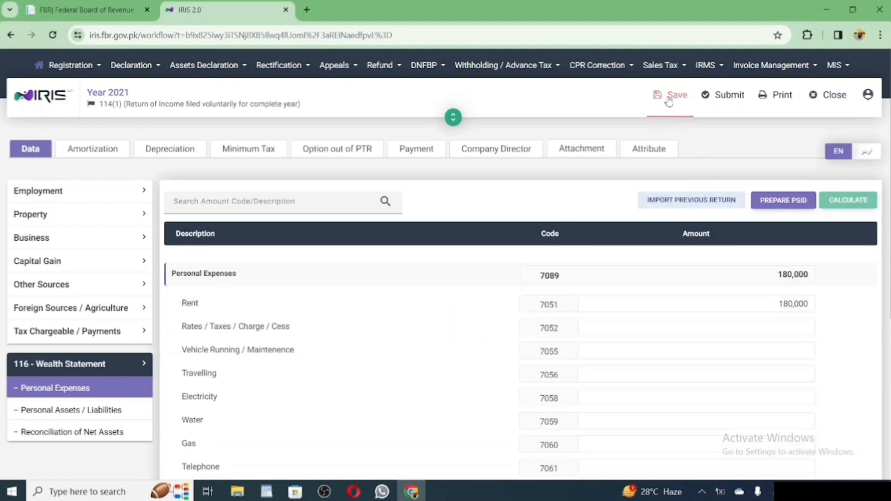
{"action": "left_click", "coordinate": [683, 351]}
{"action": "type", "text": "15000"}
{"action": "left_click", "coordinate": [683, 371]}
{"action": "type", "text": "600000"}
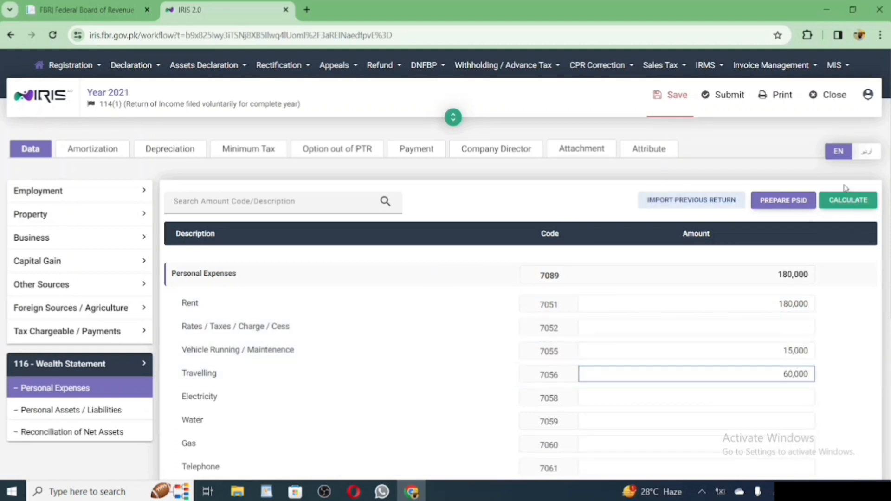
{"action": "left_click", "coordinate": [848, 200]}
Enter electricity 24,000, water 5,000 and gas 2,400, then recalculate and save.
{"action": "left_click", "coordinate": [782, 398]}
{"action": "type", "text": "24000"}
{"action": "left_click", "coordinate": [782, 420]}
{"action": "type", "text": "5000"}
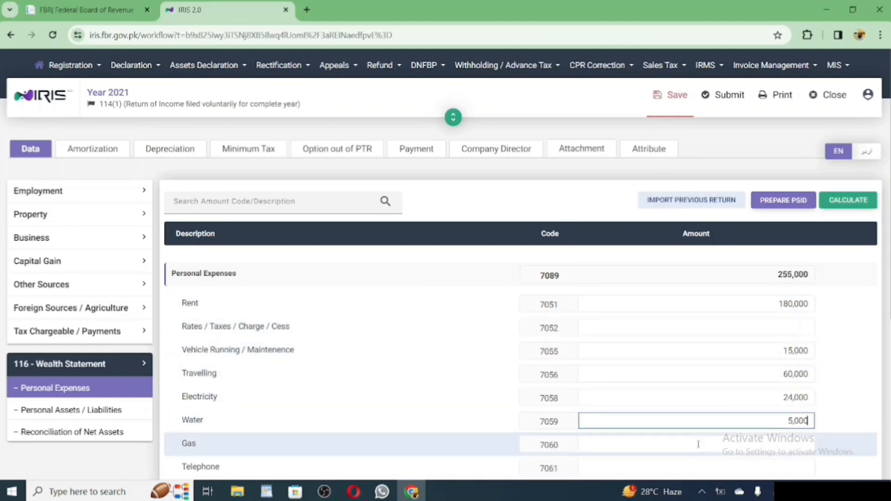
{"action": "left_click", "coordinate": [699, 445]}
{"action": "type", "text": "2400"}
{"action": "left_click", "coordinate": [852, 200]}
{"action": "left_click", "coordinate": [672, 96]}
Enter a telephone expense of 13,000 and recalculate the totals.
{"action": "left_click", "coordinate": [99, 431]}
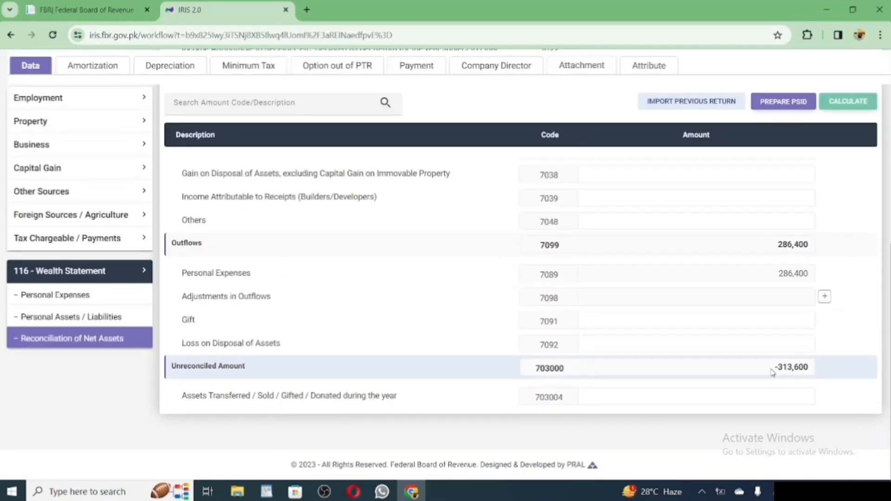
{"action": "left_click", "coordinate": [51, 295]}
{"action": "scroll", "coordinate": [661, 279], "scroll_direction": "down", "scroll_amount": 3}
{"action": "left_click", "coordinate": [660, 292]}
{"action": "left_click", "coordinate": [69, 238]}
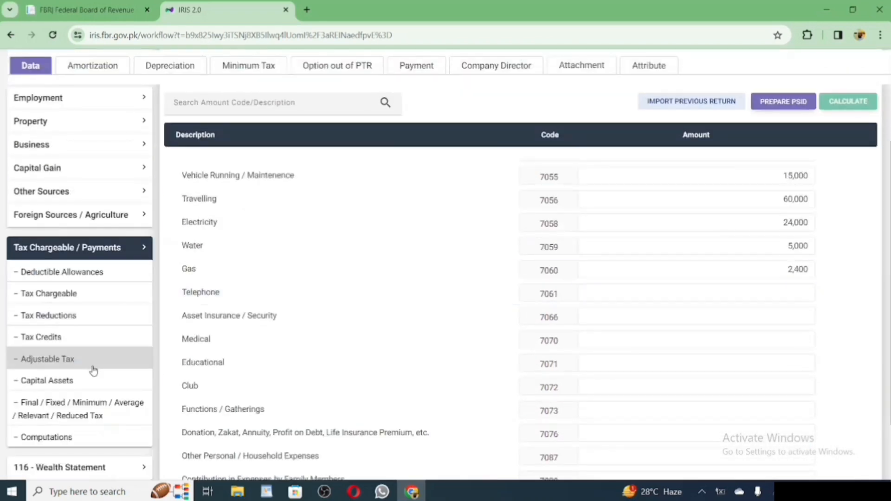
{"action": "left_click", "coordinate": [92, 364]}
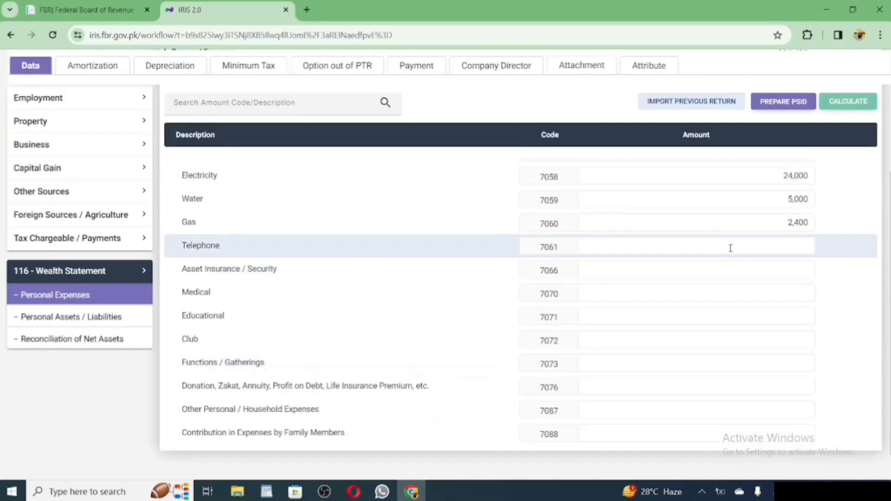
{"action": "type", "text": "130000"}
{"action": "left_click", "coordinate": [852, 100]}
Enter medical 2,000, educational 5,000 and functions/gatherings 3,000, then recalculate.
{"action": "scroll", "coordinate": [662, 268], "scroll_direction": "down", "scroll_amount": 4}
{"action": "left_click", "coordinate": [662, 260]}
{"action": "type", "text": "100000"}
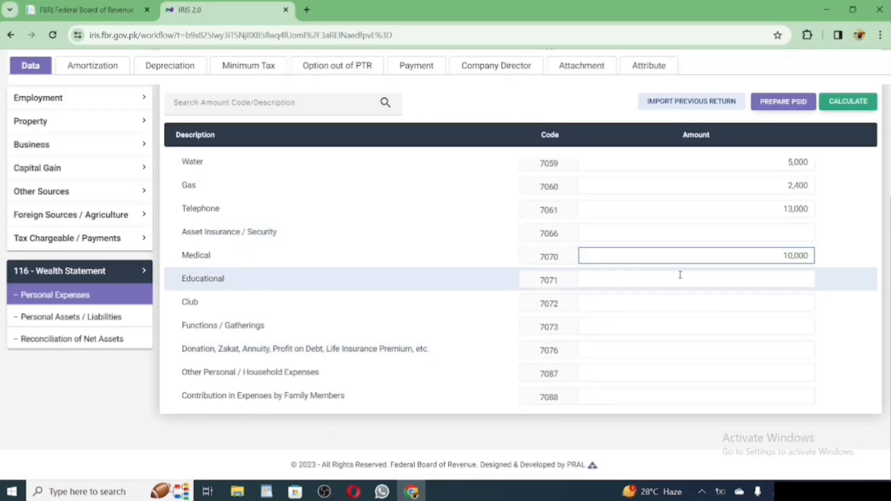
{"action": "left_click", "coordinate": [681, 275]}
{"action": "type", "text": "10"}
{"action": "double_click", "coordinate": [795, 257]}
{"action": "type", "text": "2000"}
{"action": "left_click", "coordinate": [794, 274]}
{"action": "type", "text": "5000"}
{"action": "left_click", "coordinate": [724, 322]}
{"action": "type", "text": "3000"}
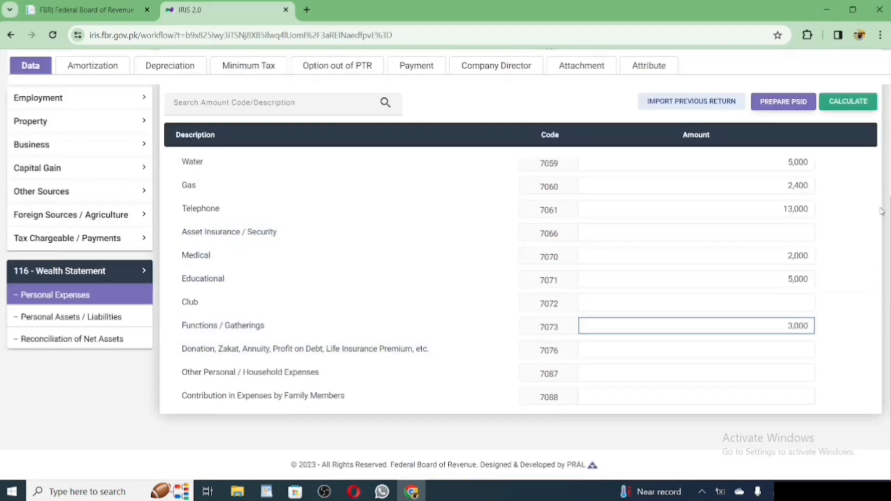
{"action": "left_click", "coordinate": [848, 101]}
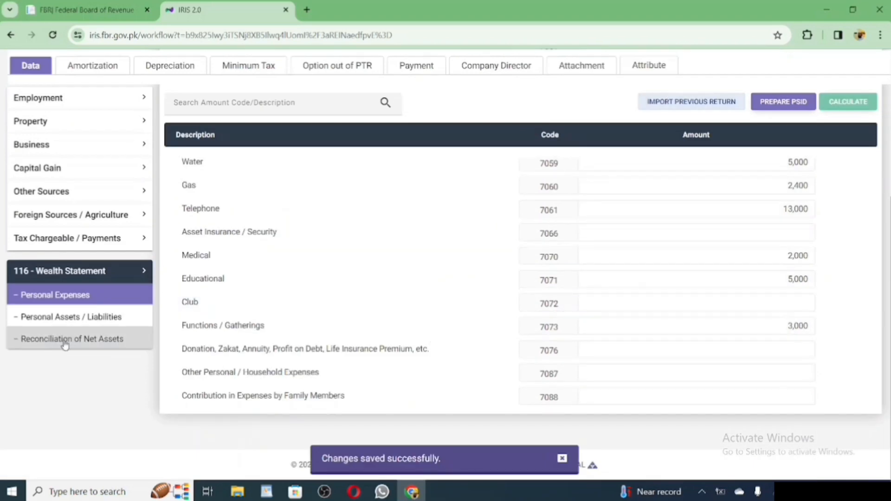
Recheck the reconciliation, then enter 200,000 for other household expenses.
{"action": "left_click", "coordinate": [72, 339]}
{"action": "scroll", "coordinate": [89, 377], "scroll_direction": "up", "scroll_amount": 10}
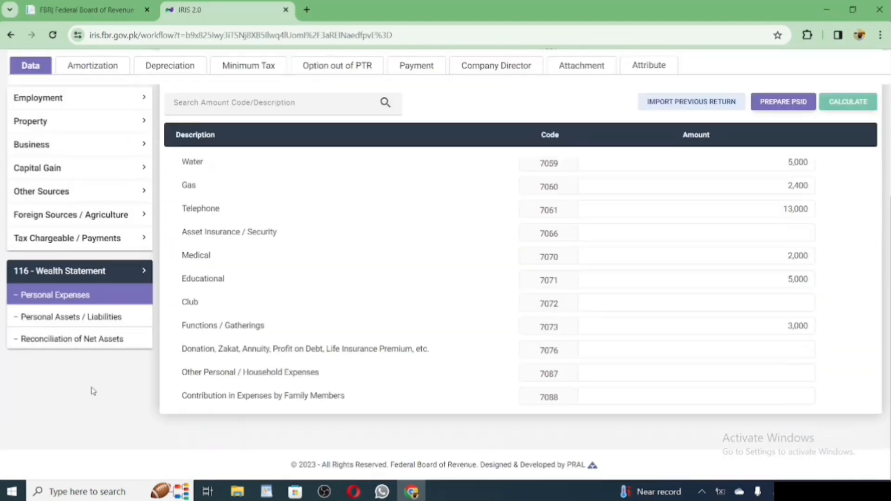
{"action": "left_click", "coordinate": [724, 372]}
{"action": "type", "text": "200000"}
{"action": "left_click", "coordinate": [849, 100]}
Check the net-assets reconciliation and add an investment entry '123 cash', described as a cash loan.
{"action": "left_click", "coordinate": [61, 435]}
{"action": "scroll", "coordinate": [60, 438], "scroll_direction": "down", "scroll_amount": 10}
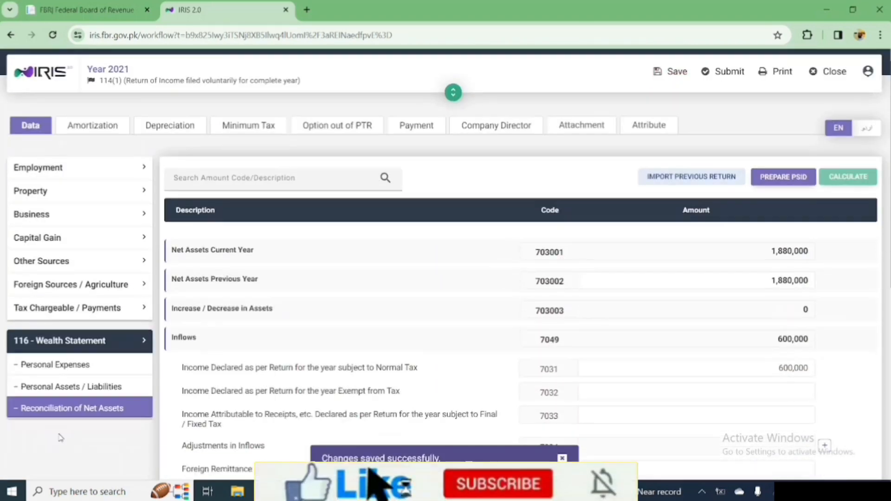
{"action": "left_click_drag", "start_coordinate": [779, 367], "coordinate": [820, 372]}
{"action": "scroll", "coordinate": [820, 372], "scroll_direction": "up", "scroll_amount": 10}
{"action": "left_click", "coordinate": [105, 413]}
{"action": "scroll", "coordinate": [106, 415], "scroll_direction": "down", "scroll_amount": 5}
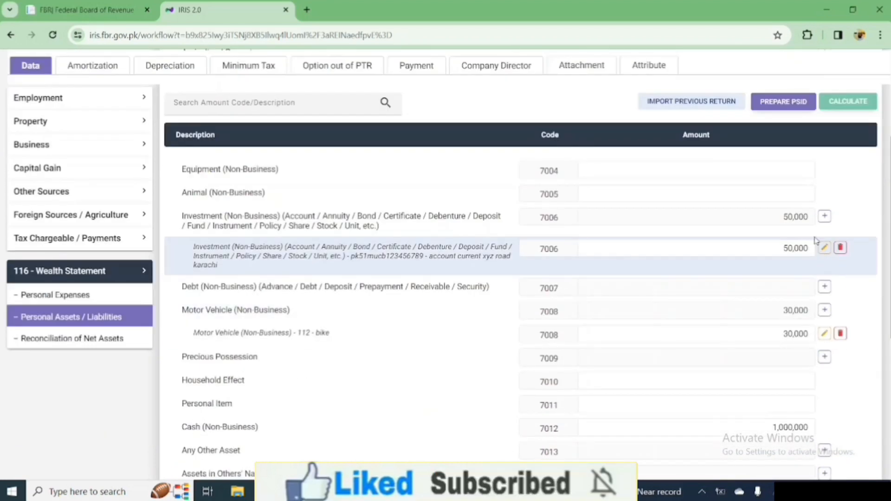
{"action": "left_click", "coordinate": [825, 216]}
{"action": "left_click", "coordinate": [352, 230]}
{"action": "type", "text": "123 cash"}
{"action": "left_click", "coordinate": [352, 265]}
{"action": "type", "text": "Ali ko cash loan dia"}
Set the new investment amount to 50,000, recalculate and save.
{"action": "left_click", "coordinate": [536, 332]}
{"action": "double_click", "coordinate": [810, 249]}
{"action": "type", "text": "500000"}
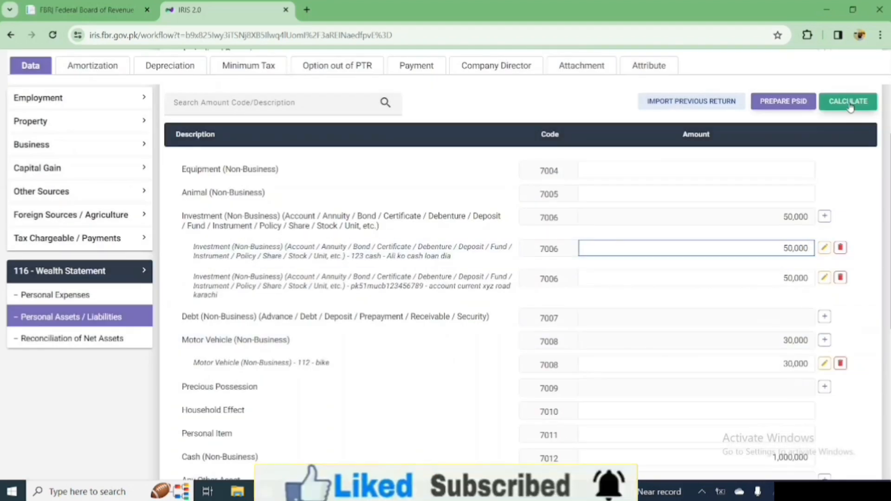
{"action": "left_click", "coordinate": [850, 105]}
{"action": "scroll", "coordinate": [849, 107], "scroll_direction": "up", "scroll_amount": 10}
{"action": "left_click", "coordinate": [660, 99]}
Enter 10,000 as family members' contribution in personal expenses and recalculate.
{"action": "left_click", "coordinate": [73, 433]}
{"action": "scroll", "coordinate": [74, 432], "scroll_direction": "down", "scroll_amount": 10}
{"action": "scroll", "coordinate": [790, 367], "scroll_direction": "up", "scroll_amount": 10}
{"action": "left_click", "coordinate": [102, 392]}
{"action": "scroll", "coordinate": [103, 394], "scroll_direction": "down", "scroll_amount": 6}
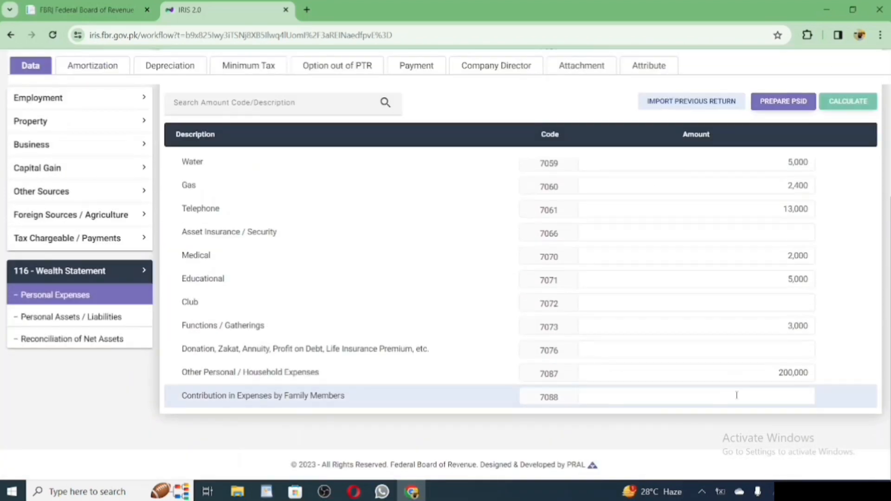
{"action": "left_click", "coordinate": [736, 396]}
{"action": "type", "text": "10000"}
{"action": "left_click", "coordinate": [850, 102]}
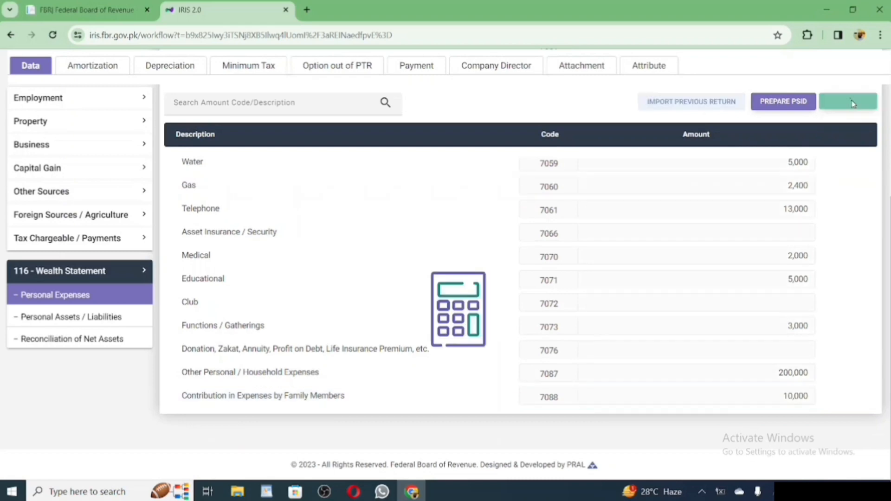
With the reconciliation showing -40,600 unreconciled, raise the Medical expense to 20,000.
{"action": "left_click", "coordinate": [115, 338]}
{"action": "left_click", "coordinate": [95, 300]}
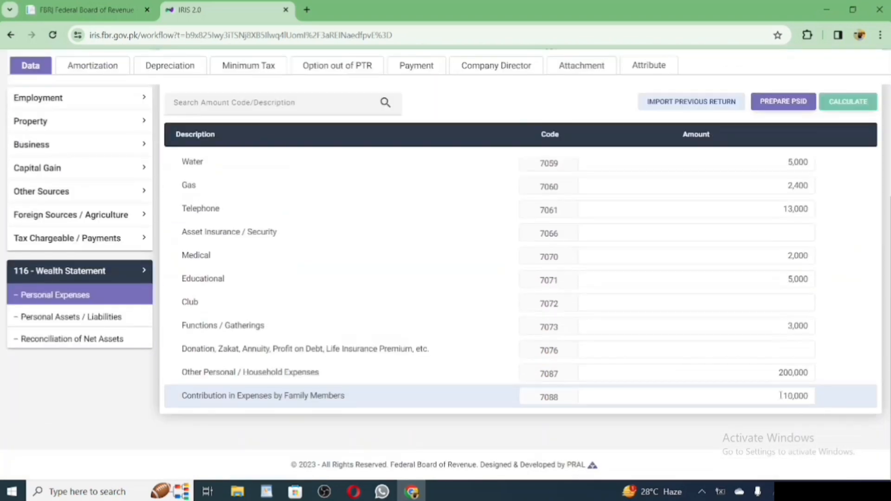
{"action": "left_click", "coordinate": [86, 344]}
{"action": "left_click_drag", "start_coordinate": [778, 368], "coordinate": [812, 368]}
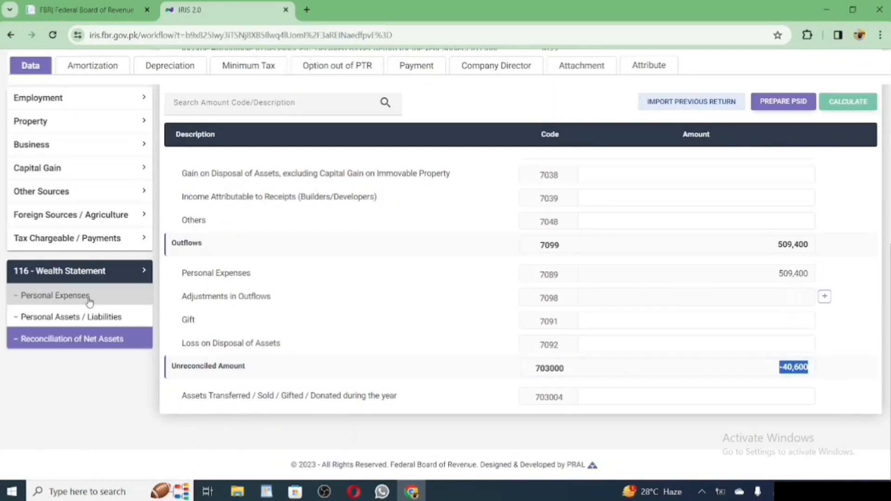
{"action": "left_click", "coordinate": [88, 301]}
{"action": "scroll", "coordinate": [717, 406], "scroll_direction": "down", "scroll_amount": 2}
{"action": "scroll", "coordinate": [716, 406], "scroll_direction": "down", "scroll_amount": 3}
{"action": "double_click", "coordinate": [796, 255]}
{"action": "type", "text": "20000"}
{"action": "left_click_drag", "start_coordinate": [784, 325], "coordinate": [836, 331]}
{"action": "left_click", "coordinate": [88, 340]}
Clear the remaining -600 by setting Other Household Expenses to 200,600, confirm zero difference, and save.
{"action": "scroll", "coordinate": [697, 348], "scroll_direction": "down", "scroll_amount": 10}
{"action": "mouse_move", "coordinate": [788, 367]}
{"action": "left_mouse_down"}
{"action": "mouse_move", "coordinate": [828, 374]}
{"action": "mouse_move", "coordinate": [811, 371]}
{"action": "left_mouse_up"}
{"action": "left_click", "coordinate": [88, 297]}
{"action": "scroll", "coordinate": [596, 344], "scroll_direction": "down", "scroll_amount": 5}
{"action": "type", "text": "200600"}
{"action": "left_click", "coordinate": [849, 103]}
{"action": "left_click", "coordinate": [75, 436]}
{"action": "scroll", "coordinate": [696, 353], "scroll_direction": "down", "scroll_amount": 10}
{"action": "left_click_drag", "start_coordinate": [172, 366], "coordinate": [252, 375]}
{"action": "scroll", "coordinate": [464, 306], "scroll_direction": "up", "scroll_amount": 10}
{"action": "left_click", "coordinate": [671, 96]}
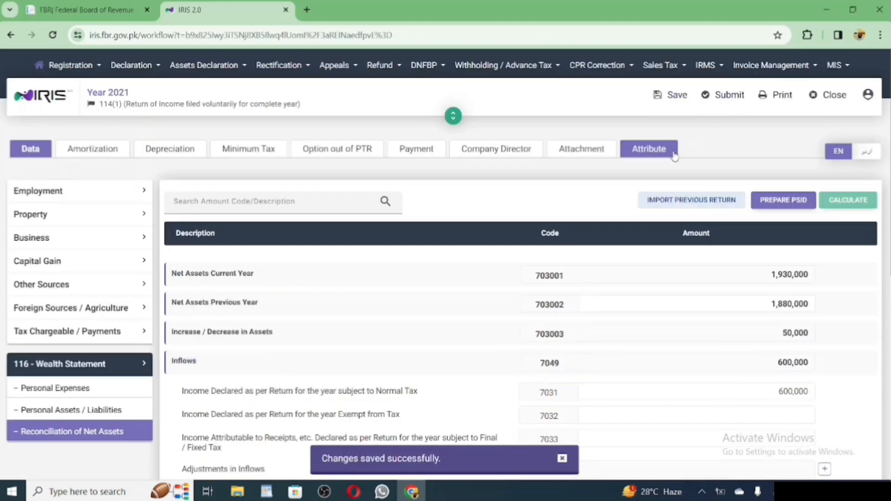
Save the 2021 return, then view the 2022 return's Salary details and open Computations.
{"action": "left_click", "coordinate": [671, 95]}
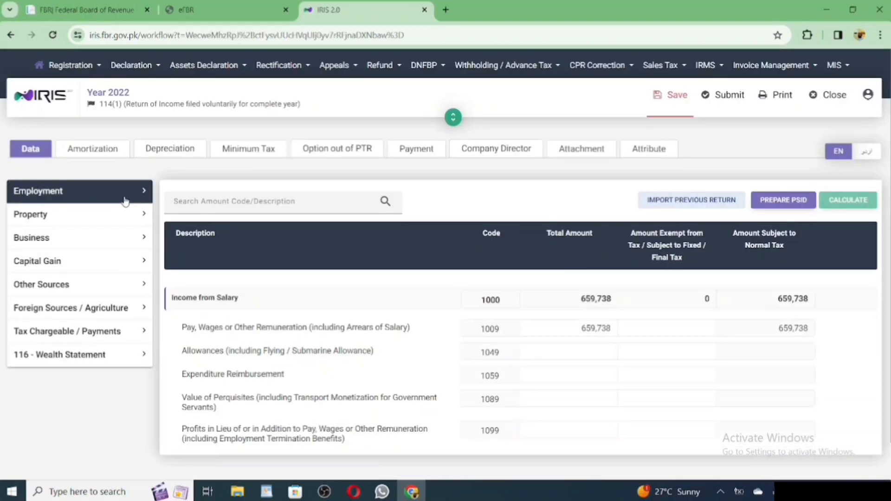
{"action": "left_click", "coordinate": [124, 199]}
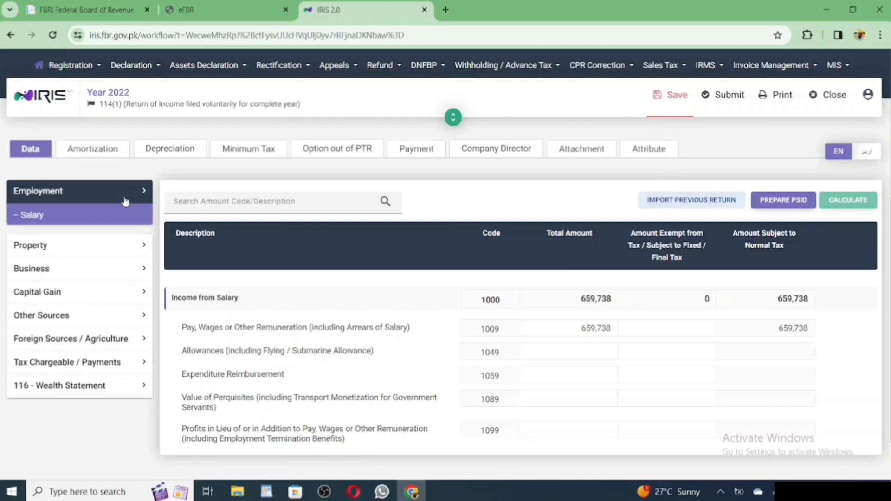
{"action": "left_click", "coordinate": [106, 219]}
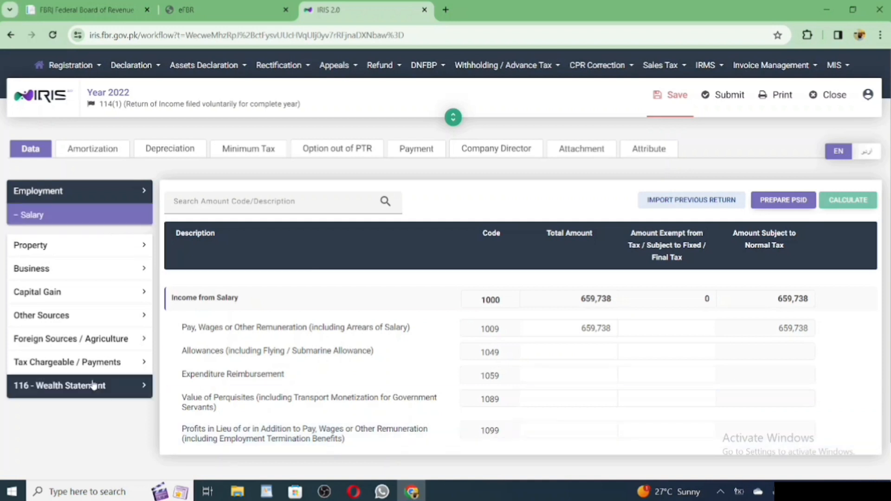
{"action": "left_click", "coordinate": [71, 364]}
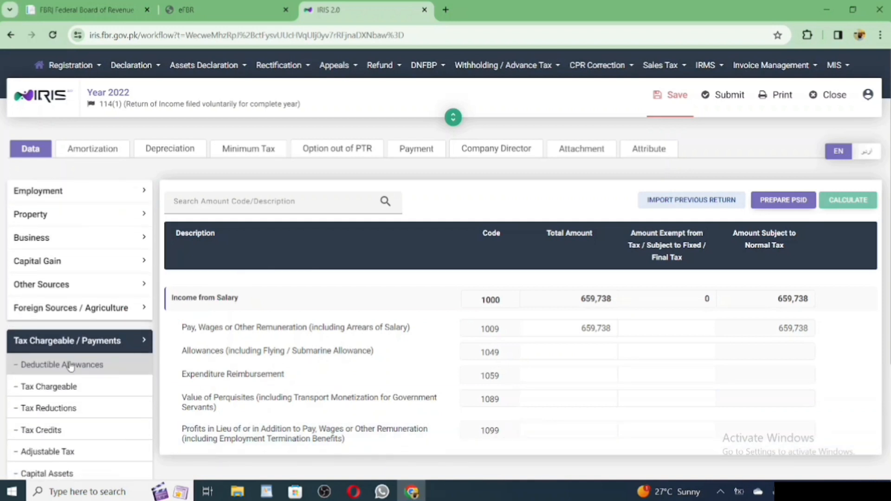
{"action": "scroll", "coordinate": [71, 367], "scroll_direction": "down", "scroll_amount": 2}
{"action": "left_click", "coordinate": [69, 447]}
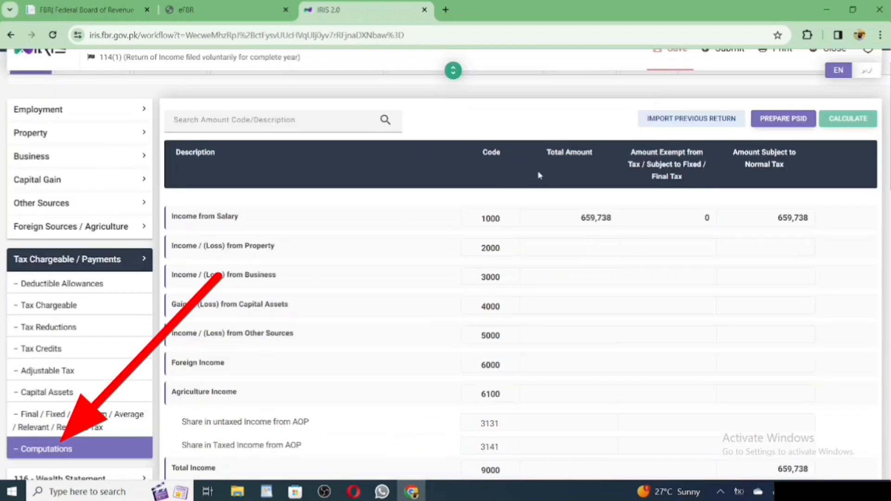
Review the computations: taxable income 659,738, withholding tax 102, admitted income tax 2,885.
{"action": "left_click_drag", "start_coordinate": [577, 218], "coordinate": [608, 221]}
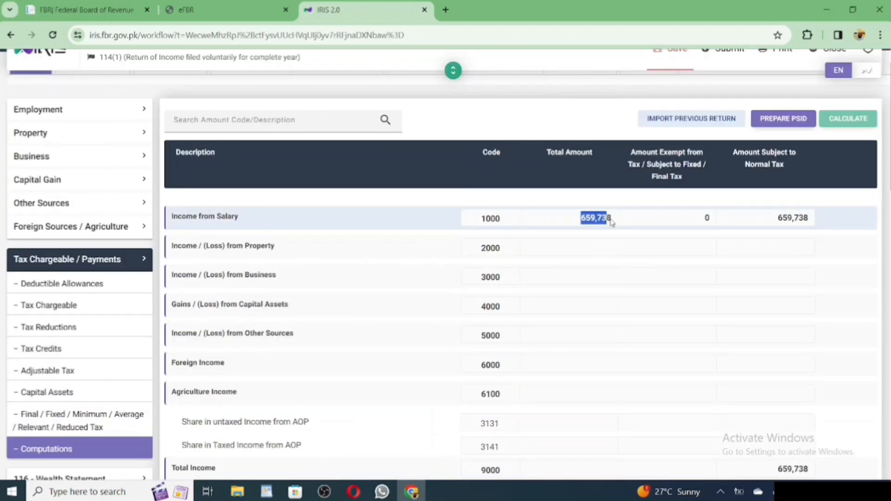
{"action": "scroll", "coordinate": [770, 219], "scroll_direction": "down", "scroll_amount": 10}
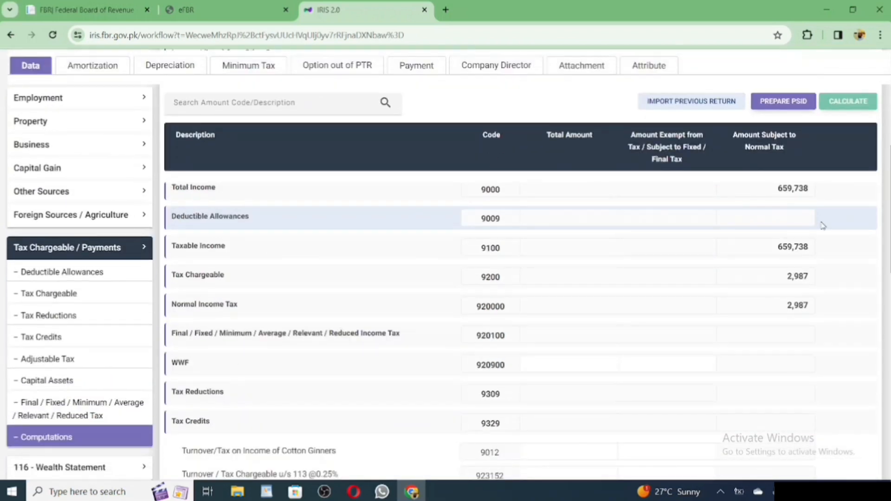
{"action": "scroll", "coordinate": [772, 284], "scroll_direction": "up", "scroll_amount": 1}
{"action": "triple_click", "coordinate": [265, 246]}
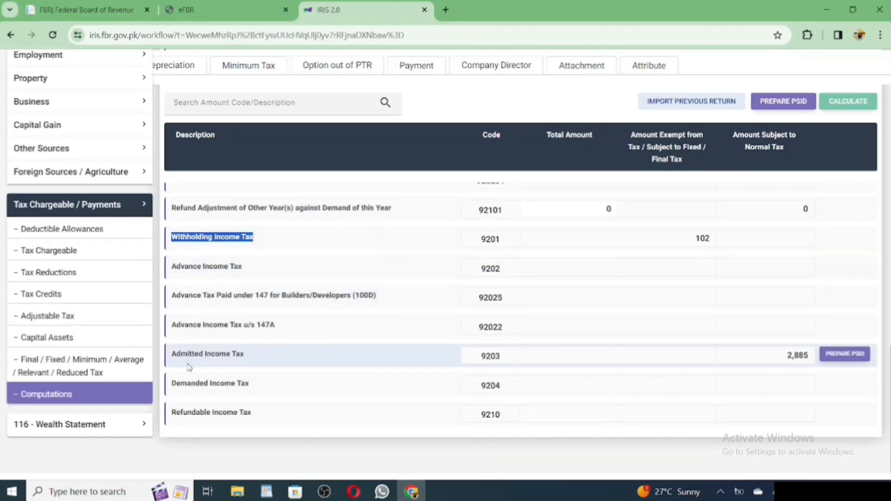
{"action": "left_click_drag", "start_coordinate": [172, 355], "coordinate": [245, 357]}
{"action": "left_click_drag", "start_coordinate": [171, 414], "coordinate": [254, 416]}
{"action": "left_click", "coordinate": [417, 450]}
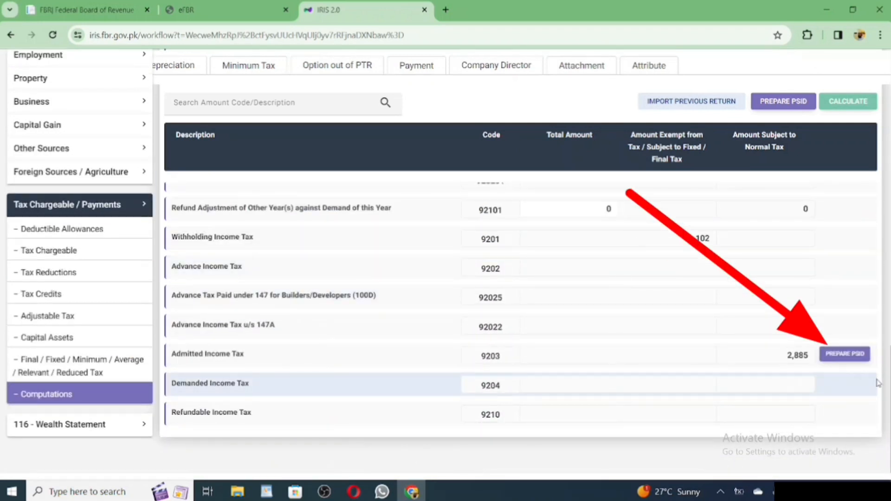
Save the tax year 2022 return as the PSID warning requires, then return to Admitted Income Tax.
{"action": "left_click", "coordinate": [858, 355]}
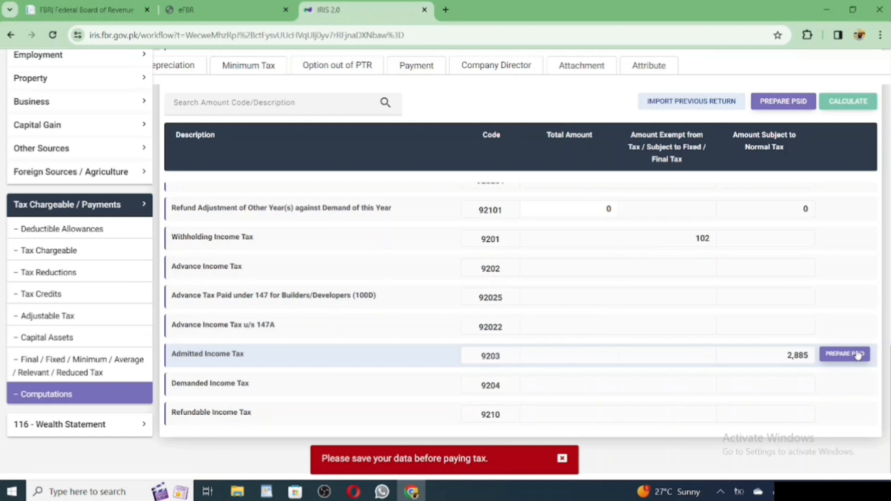
{"action": "scroll", "coordinate": [858, 356], "scroll_direction": "up", "scroll_amount": 10}
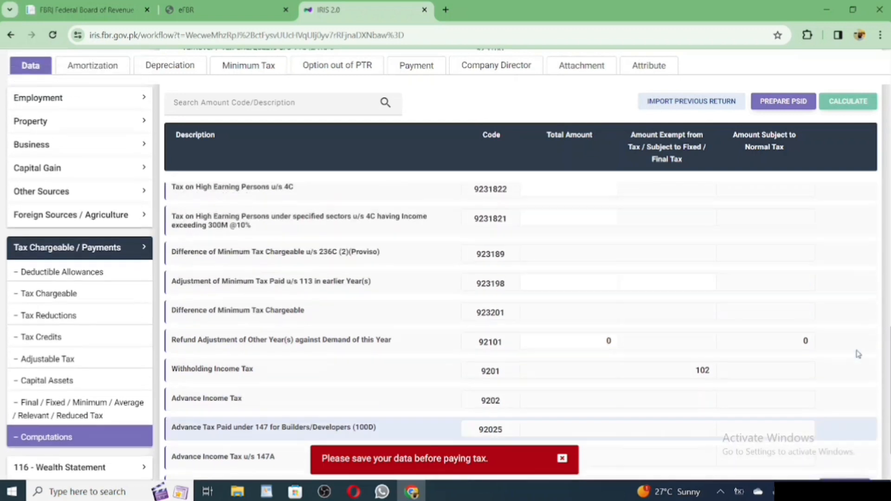
{"action": "scroll", "coordinate": [858, 355], "scroll_direction": "up", "scroll_amount": 5}
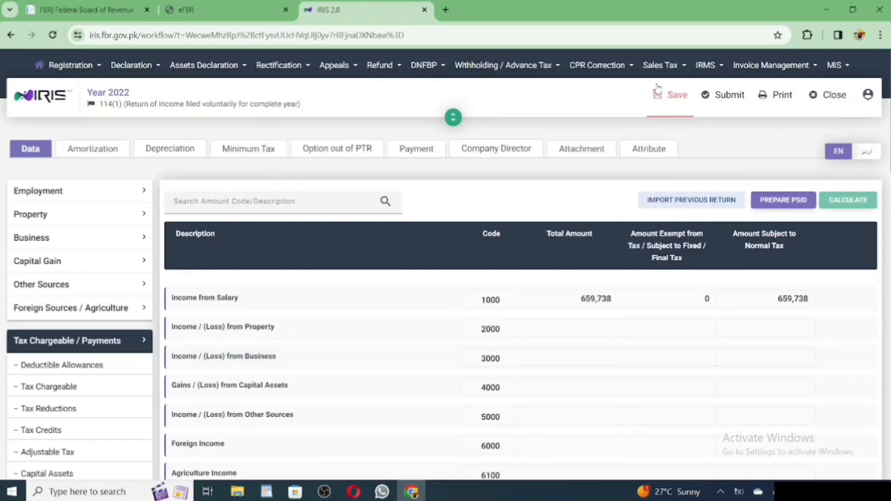
{"action": "left_click", "coordinate": [669, 98]}
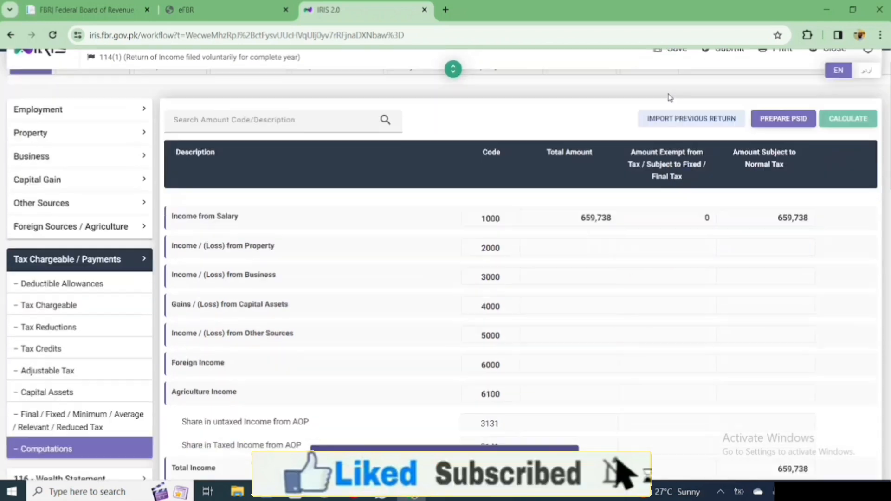
{"action": "scroll", "coordinate": [669, 98], "scroll_direction": "down", "scroll_amount": 4}
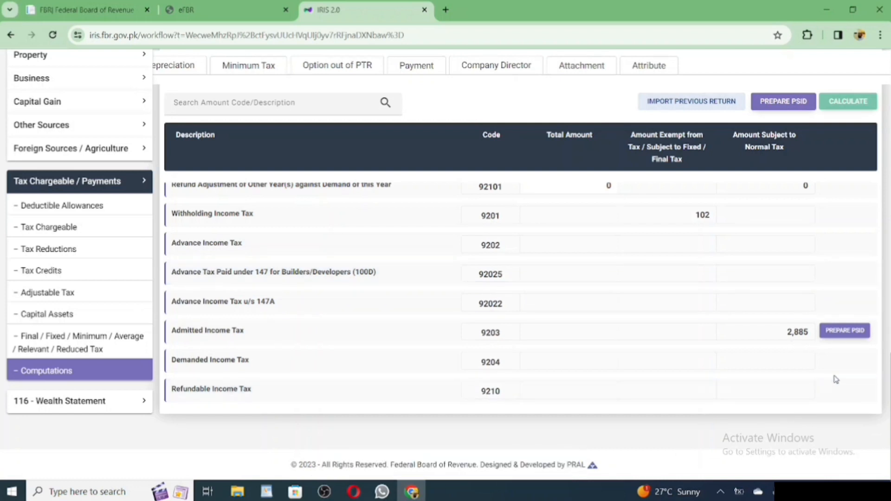
{"action": "left_click", "coordinate": [845, 331]}
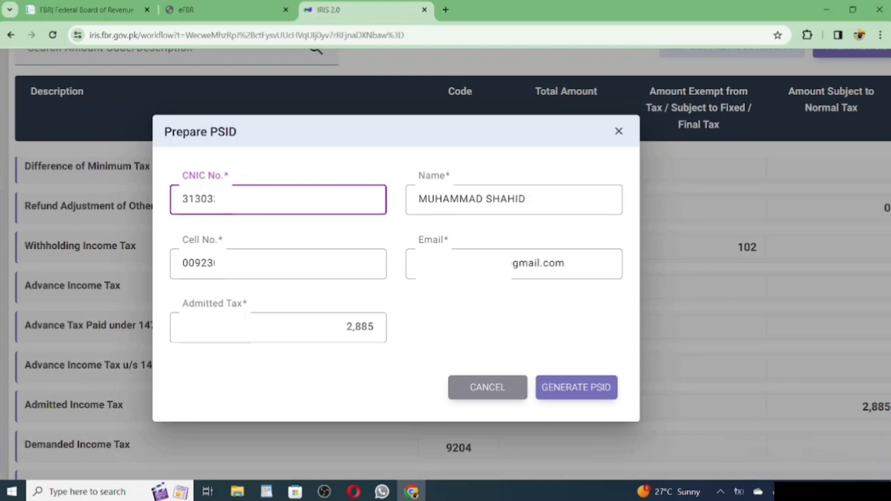
Generate a PSID for the 2,885 admitted income tax and print its payment challan.
{"action": "left_click", "coordinate": [587, 394]}
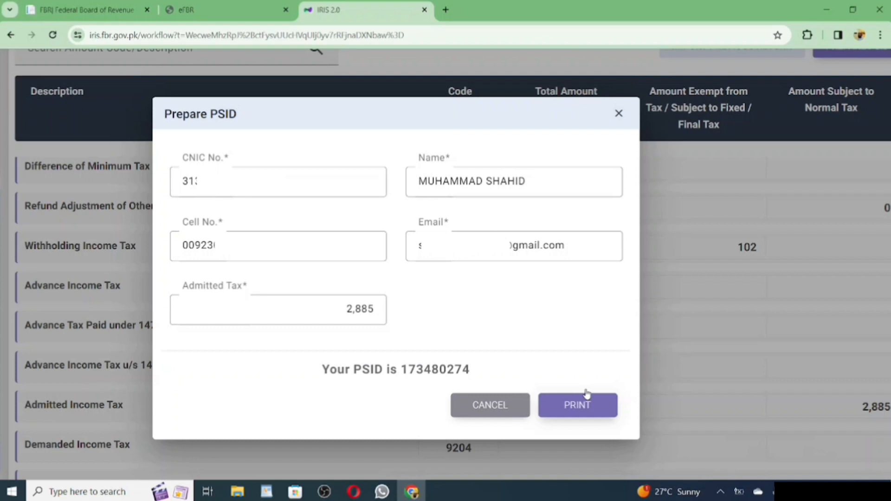
{"action": "left_click_drag", "start_coordinate": [319, 370], "coordinate": [472, 374]}
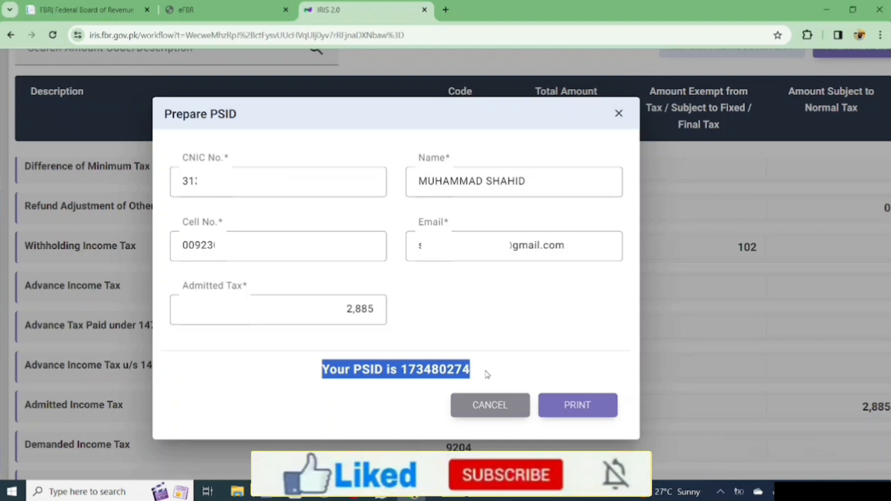
{"action": "left_click", "coordinate": [485, 373]}
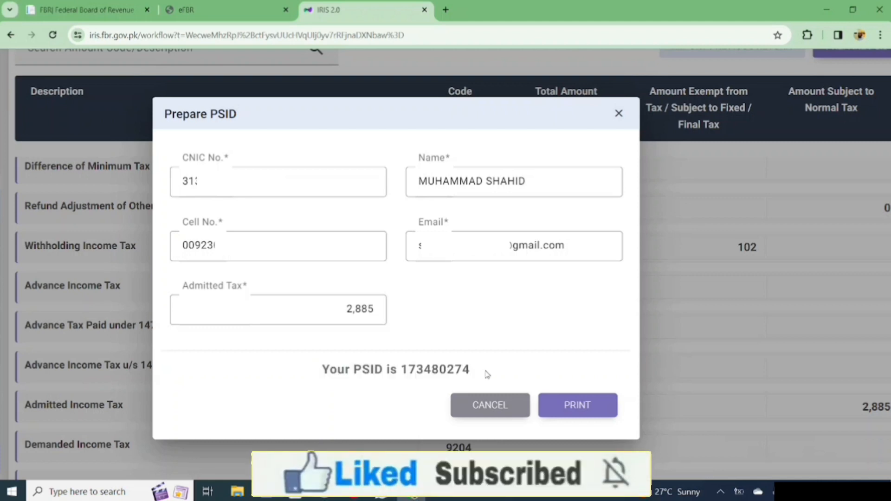
{"action": "left_click", "coordinate": [594, 412]}
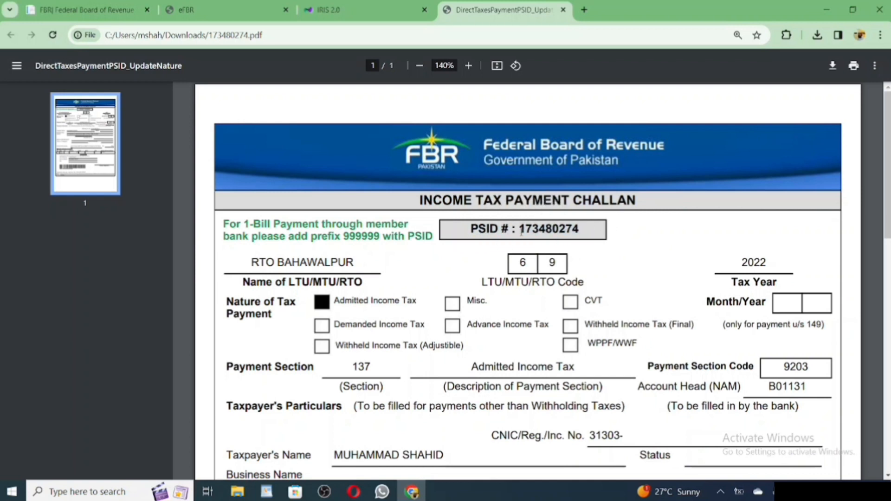
Select the PSID number on the tax year 2022 challan PDF to note it.
{"action": "left_click_drag", "start_coordinate": [521, 232], "coordinate": [581, 228]}
{"action": "key", "text": "ctrl+c"}
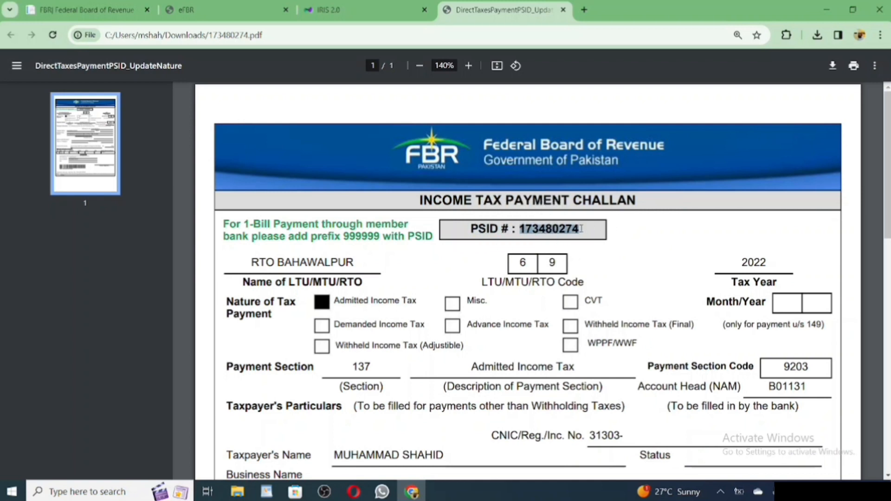
{"action": "left_click", "coordinate": [697, 218]}
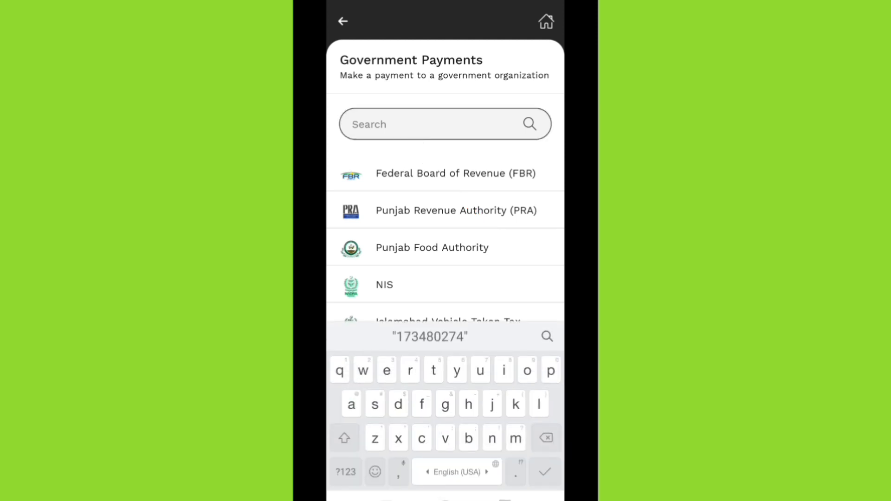
Choose Federal Board of Revenue as payee, paste the PSID and proceed to pay Rs. 2,885.
{"action": "type", "text": "fbr"}
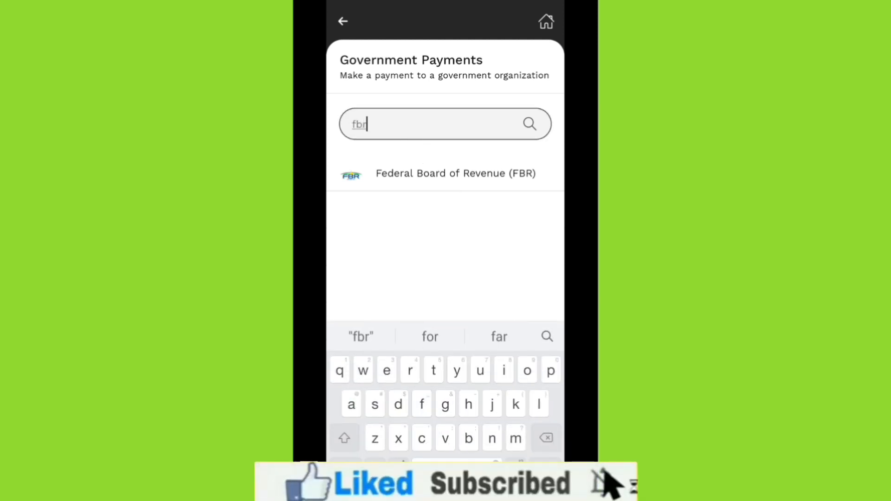
{"action": "left_click", "coordinate": [456, 174]}
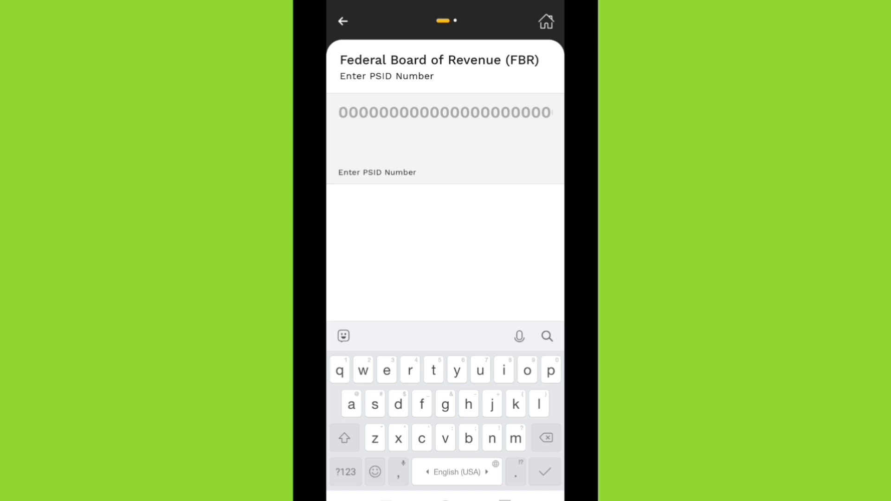
{"action": "left_click", "coordinate": [339, 112]}
{"action": "left_click", "coordinate": [476, 82]}
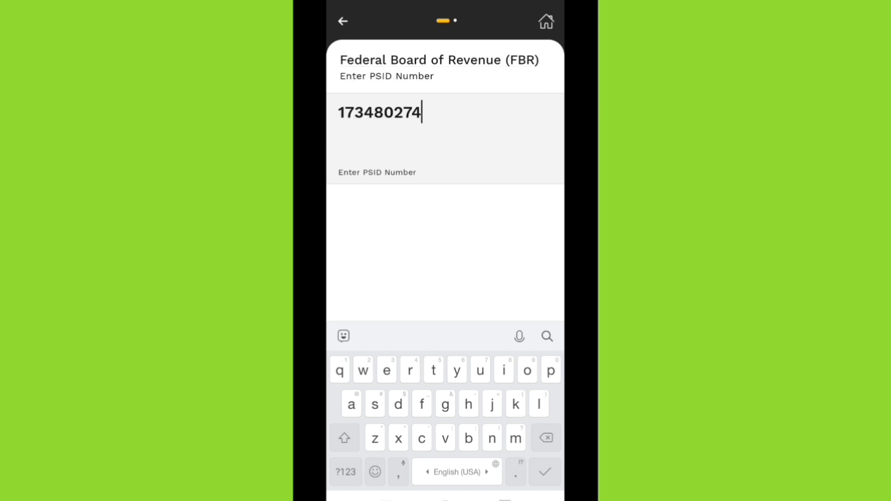
{"action": "left_click", "coordinate": [506, 499]}
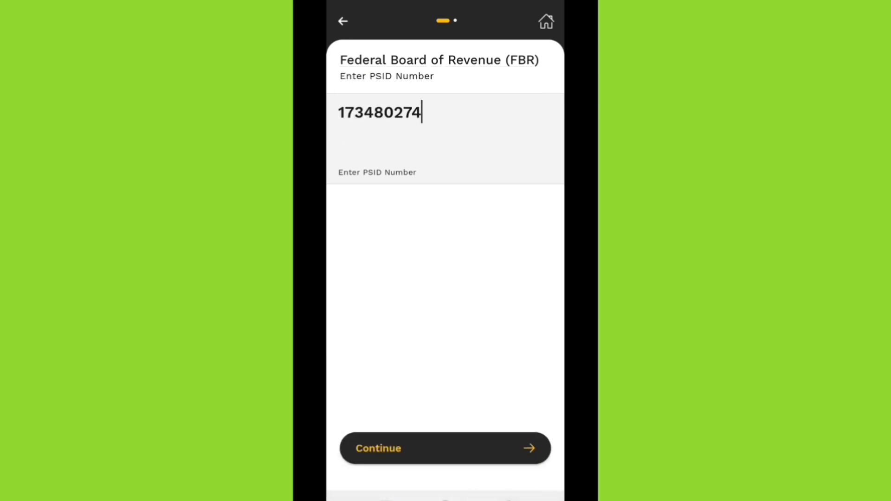
{"action": "left_click", "coordinate": [445, 449]}
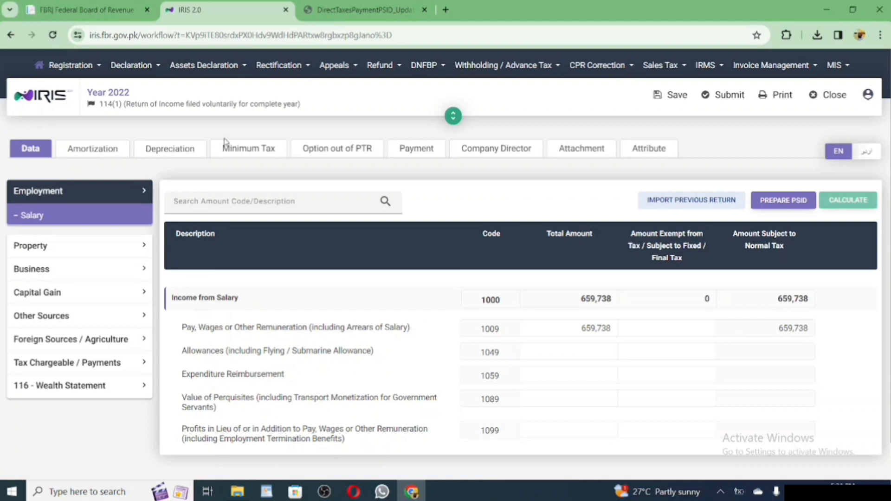
Claim the 2,885 code 9203 payment on the Payment tab and go back to the dashboard.
{"action": "left_click", "coordinate": [406, 150]}
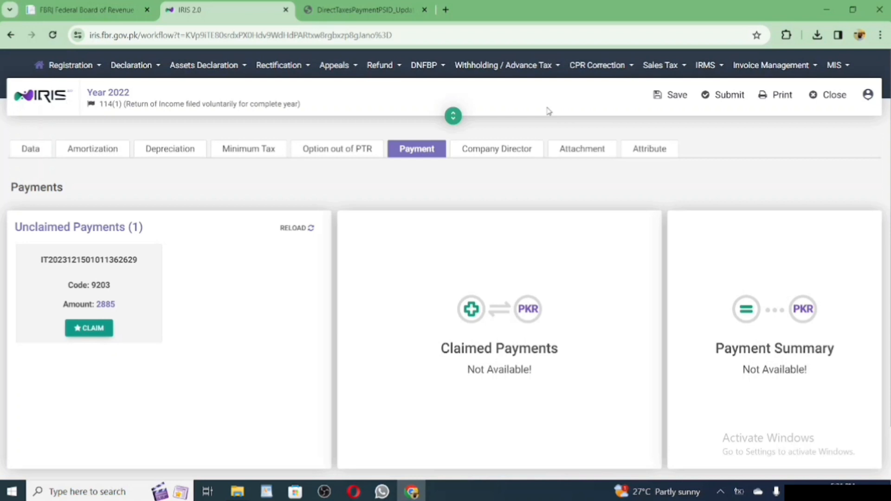
{"action": "left_click", "coordinate": [93, 329]}
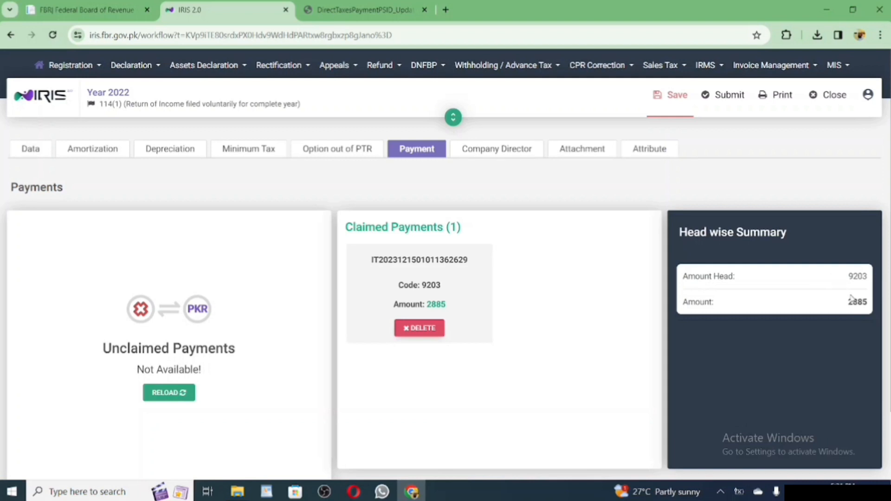
{"action": "left_click", "coordinate": [10, 35]}
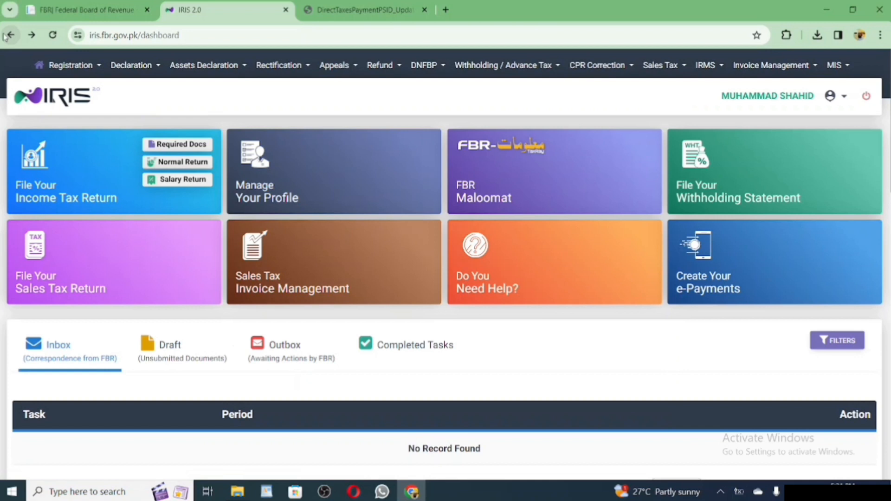
Reopen the draft 114(1) return and expand Tax Chargeable / Payments to its computations.
{"action": "mouse_move", "coordinate": [726, 173]}
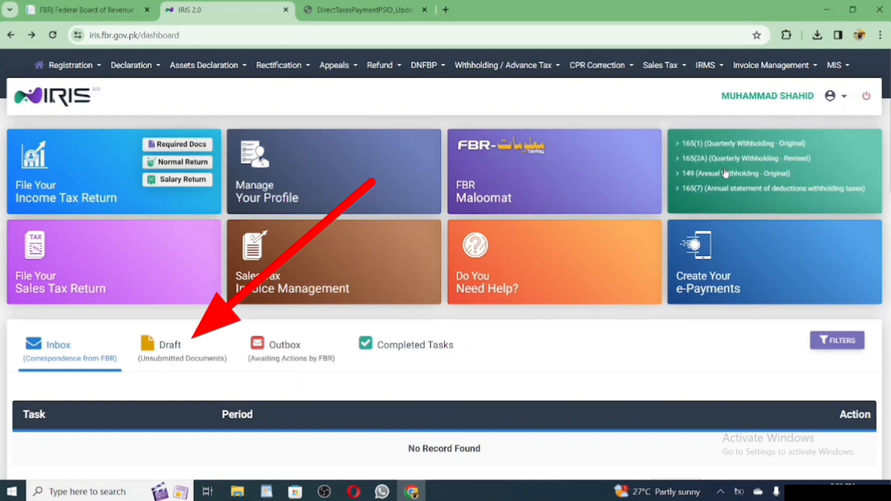
{"action": "left_click", "coordinate": [186, 371]}
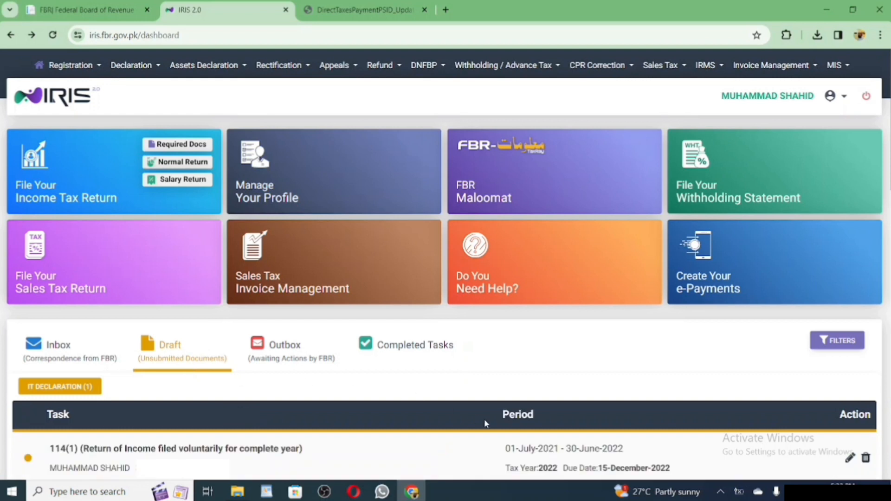
{"action": "left_click", "coordinate": [847, 459]}
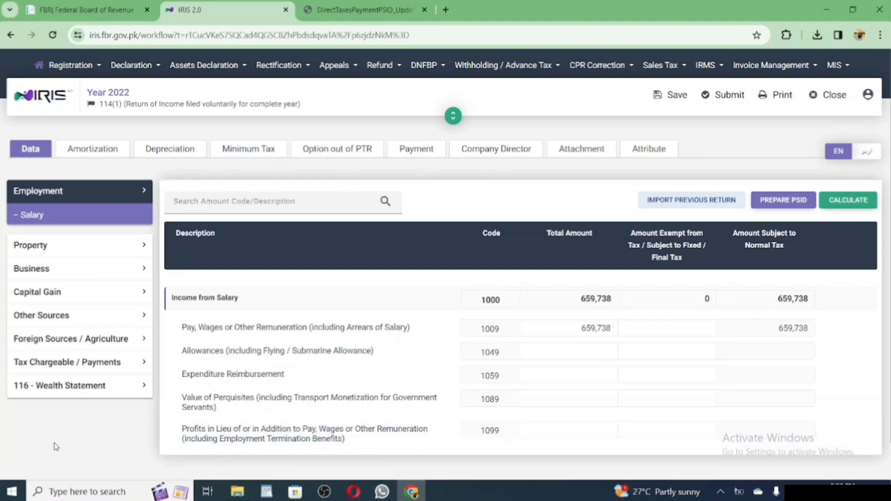
{"action": "left_click", "coordinate": [80, 363]}
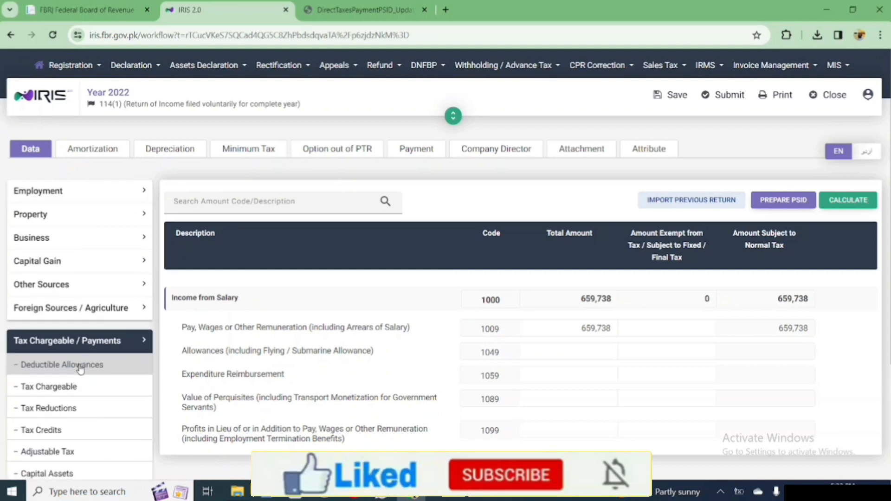
{"action": "scroll", "coordinate": [79, 366], "scroll_direction": "down", "scroll_amount": 3}
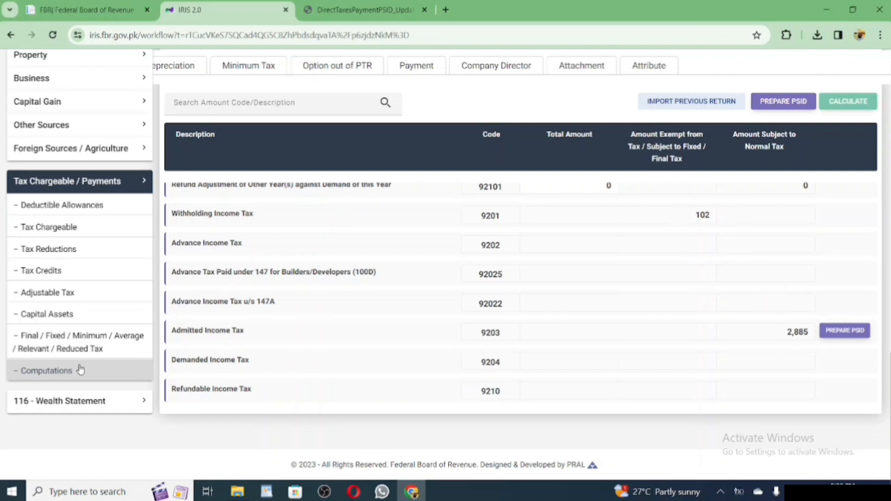
Claim the 2,885 code 9203 payment again from the Payment tab and save the return.
{"action": "left_click", "coordinate": [80, 369]}
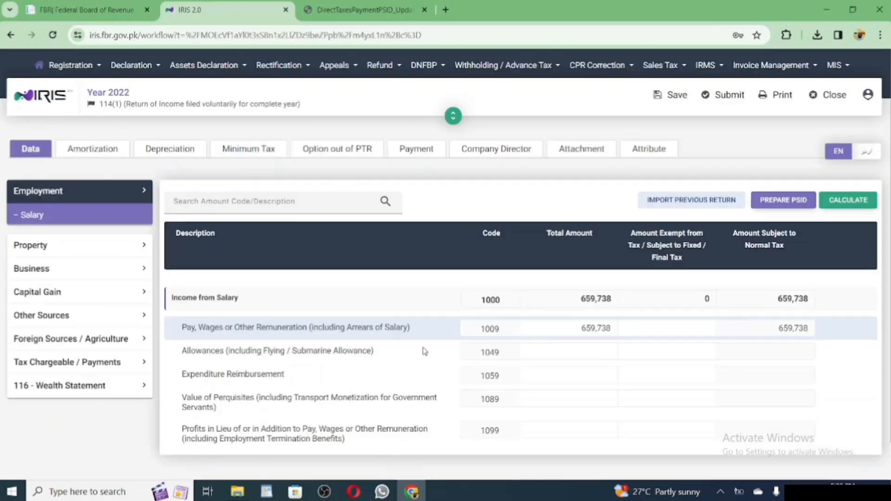
{"action": "left_click", "coordinate": [417, 150]}
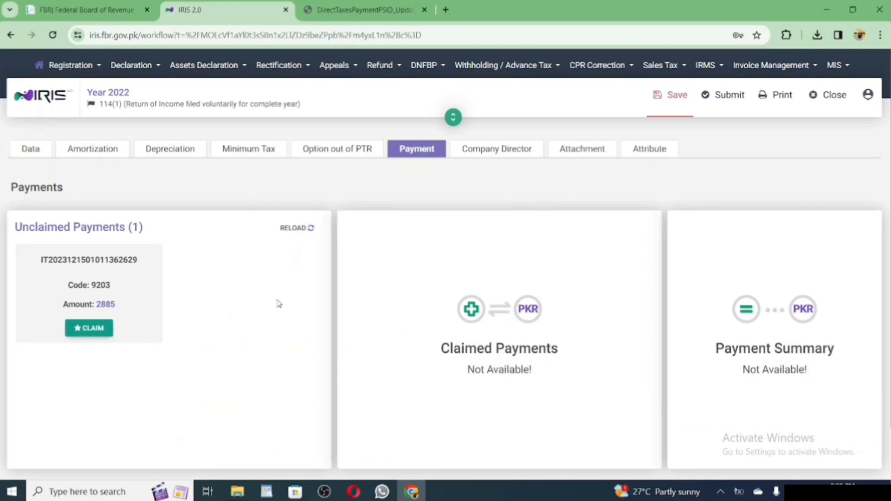
{"action": "left_click", "coordinate": [104, 329]}
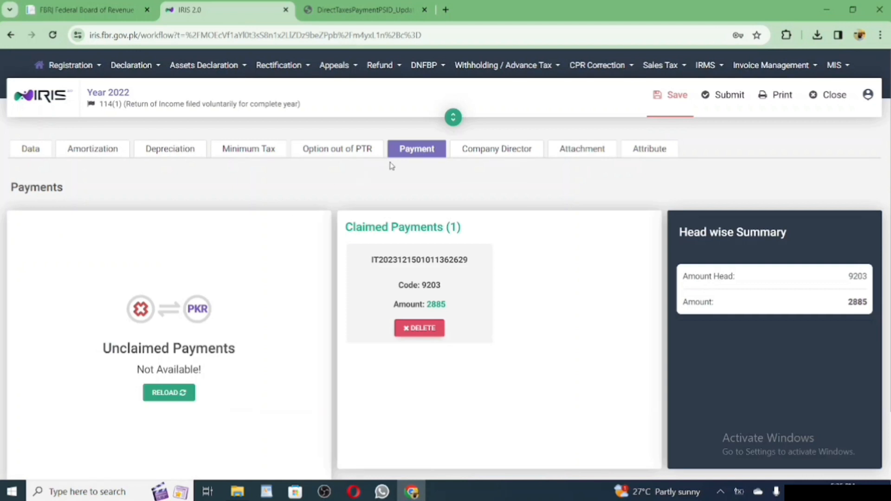
{"action": "left_click", "coordinate": [673, 100]}
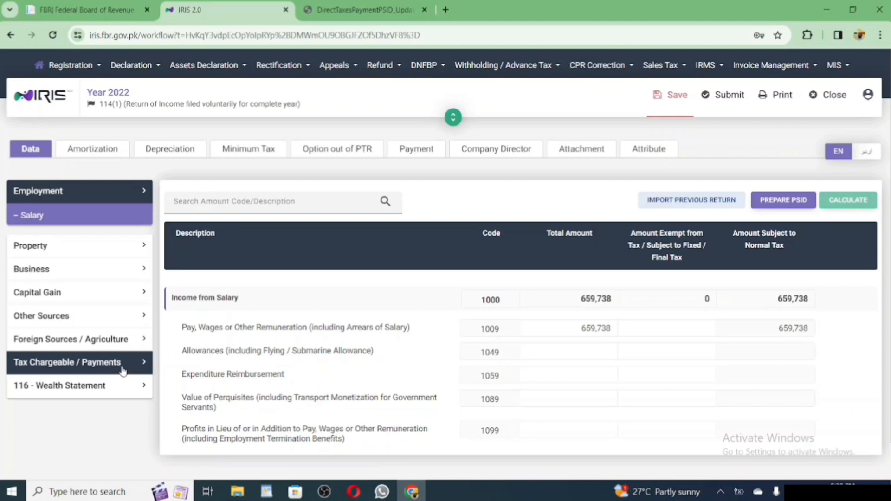
{"action": "left_click", "coordinate": [123, 367]}
{"action": "scroll", "coordinate": [124, 372], "scroll_direction": "down", "scroll_amount": 2}
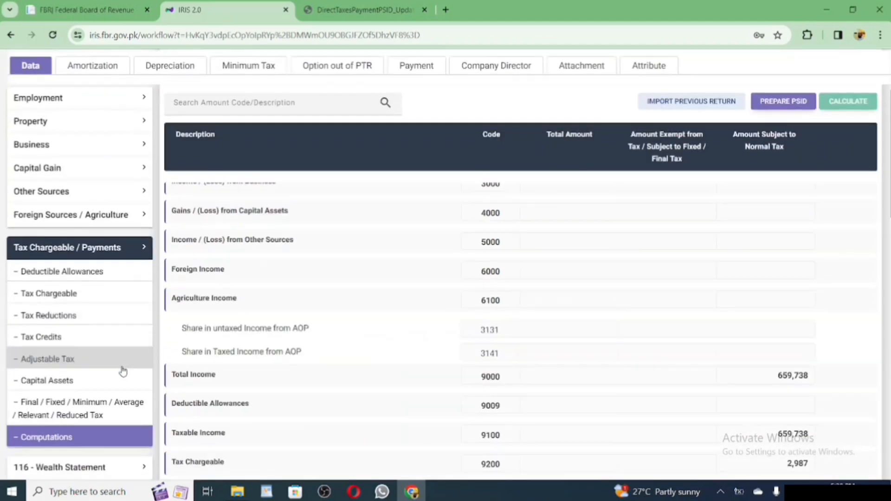
{"action": "scroll", "coordinate": [123, 370], "scroll_direction": "down", "scroll_amount": 6}
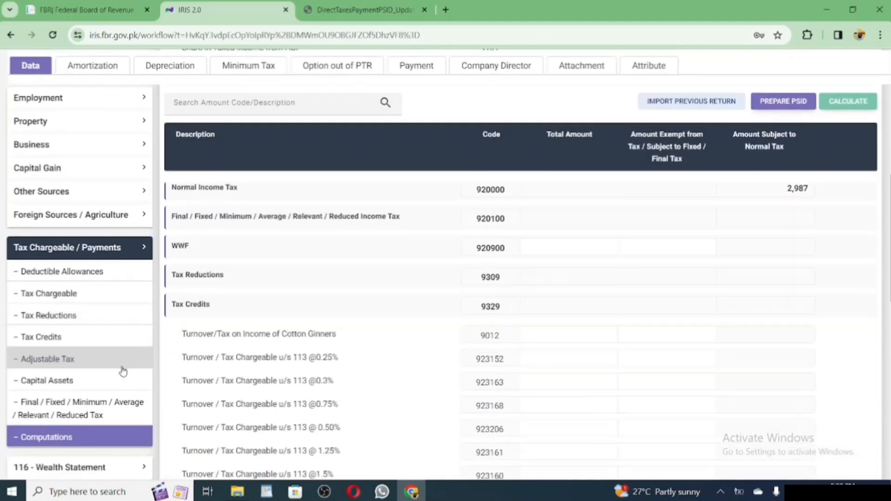
{"action": "scroll", "coordinate": [123, 370], "scroll_direction": "down", "scroll_amount": 8}
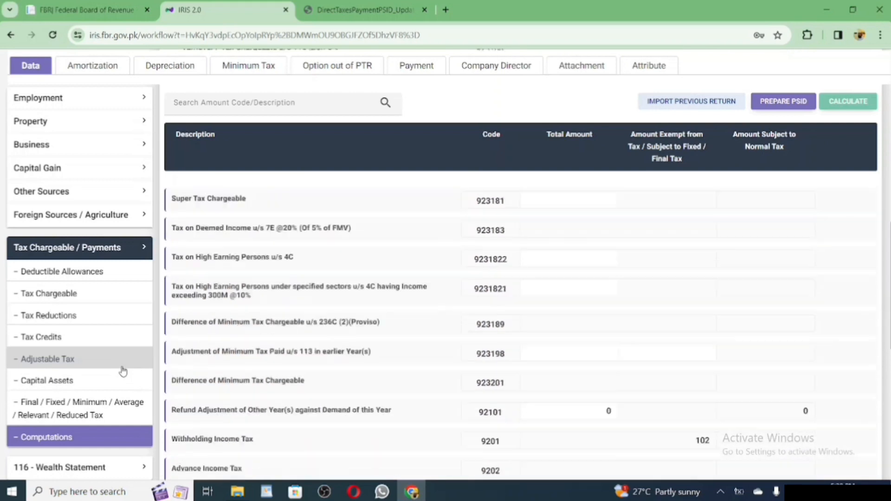
{"action": "scroll", "coordinate": [123, 370], "scroll_direction": "down", "scroll_amount": 6}
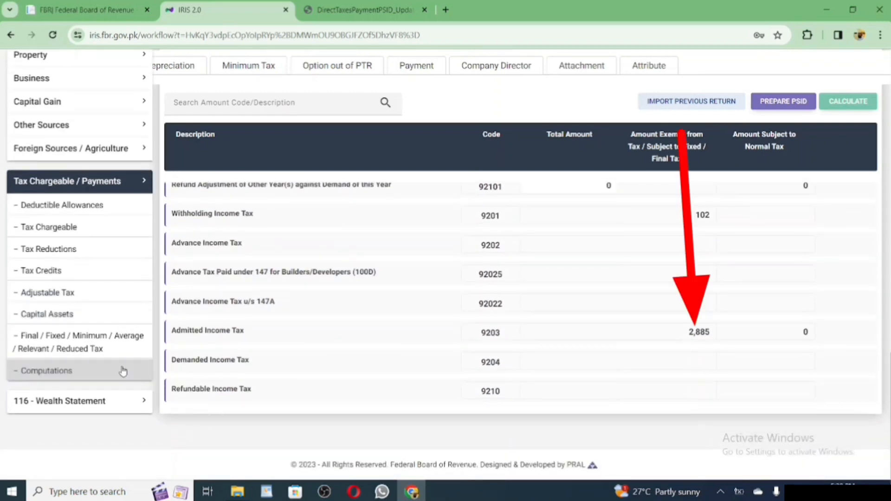
{"action": "left_click", "coordinate": [123, 371]}
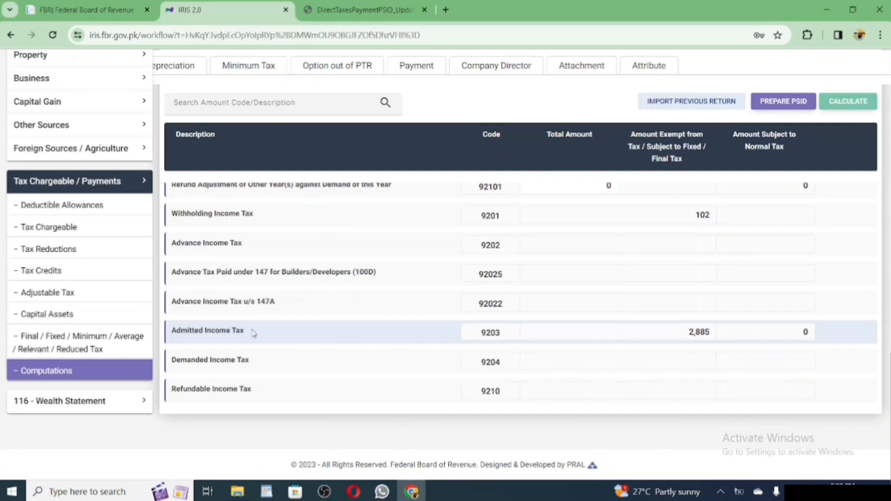
{"action": "left_click_drag", "start_coordinate": [253, 333], "coordinate": [171, 335]}
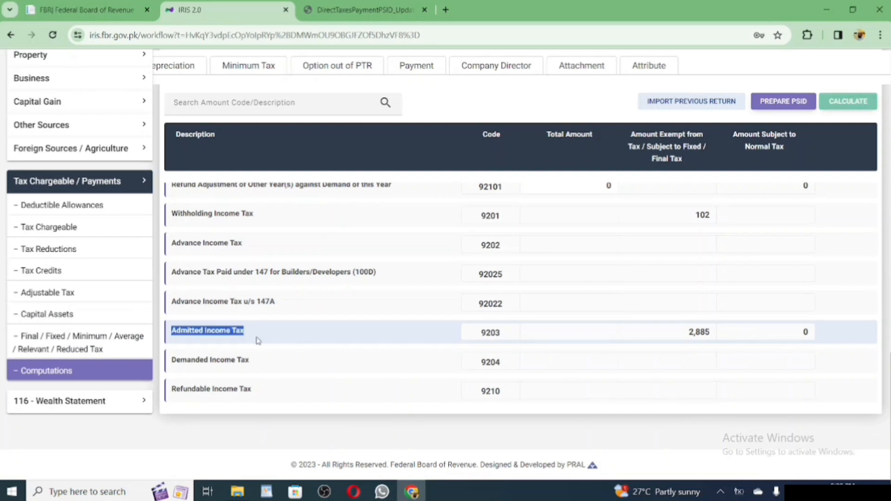
{"action": "left_click", "coordinate": [314, 349]}
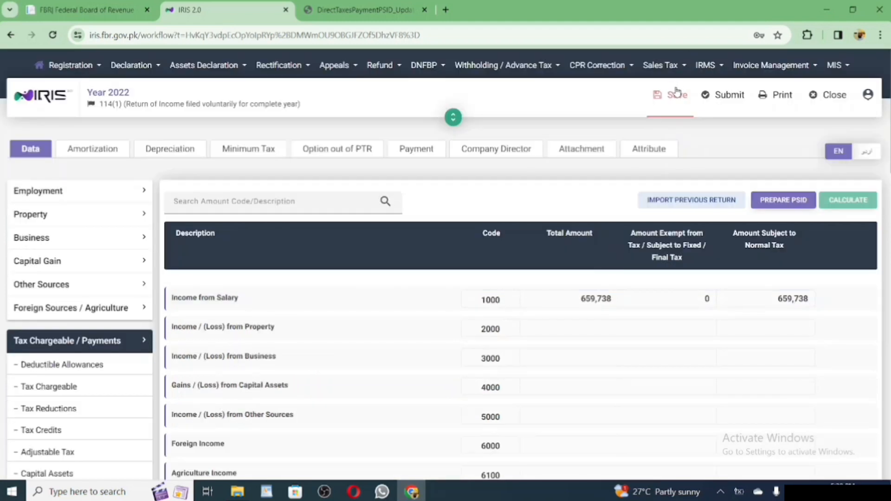
Save and submit the 2022 return, entering the 4-digit PIN in the declaration.
{"action": "left_click", "coordinate": [675, 98]}
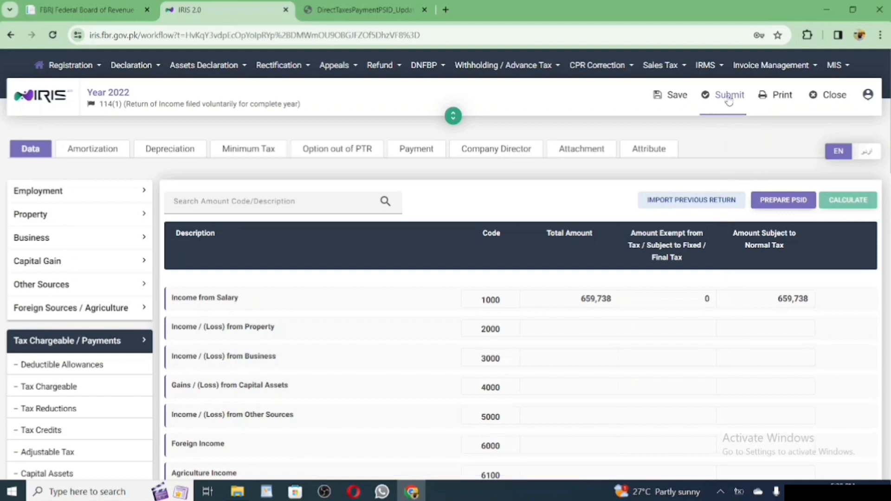
{"action": "left_click", "coordinate": [730, 95]}
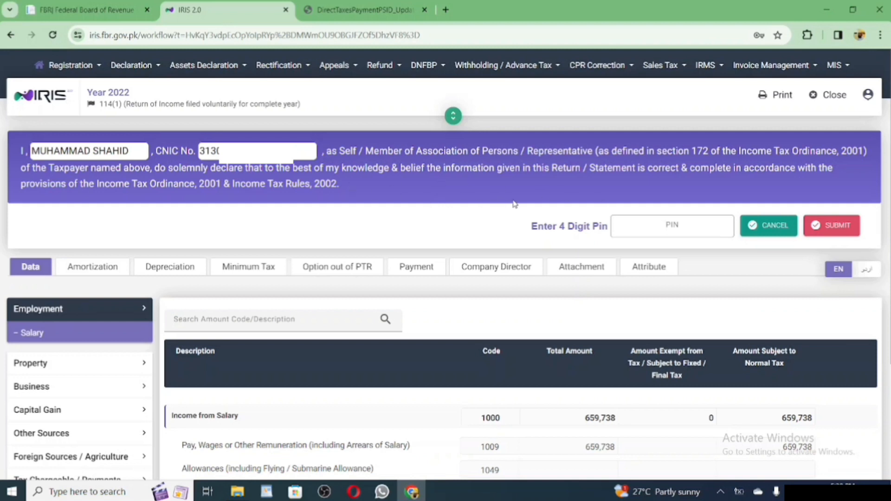
{"action": "left_click", "coordinate": [630, 226]}
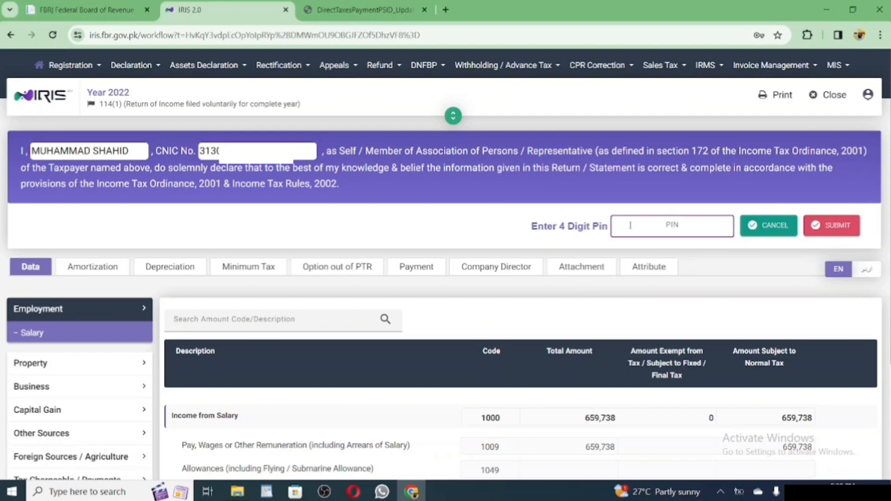
{"action": "type", "text": "••••"}
{"action": "left_click", "coordinate": [843, 227]}
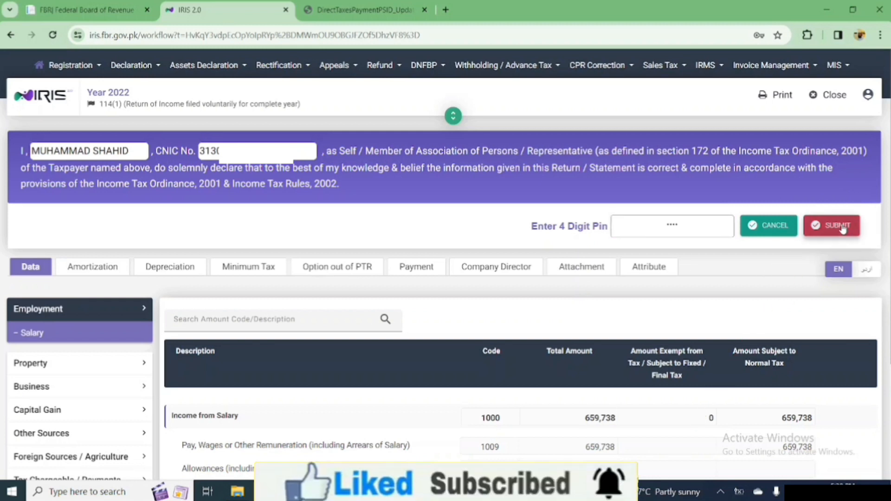